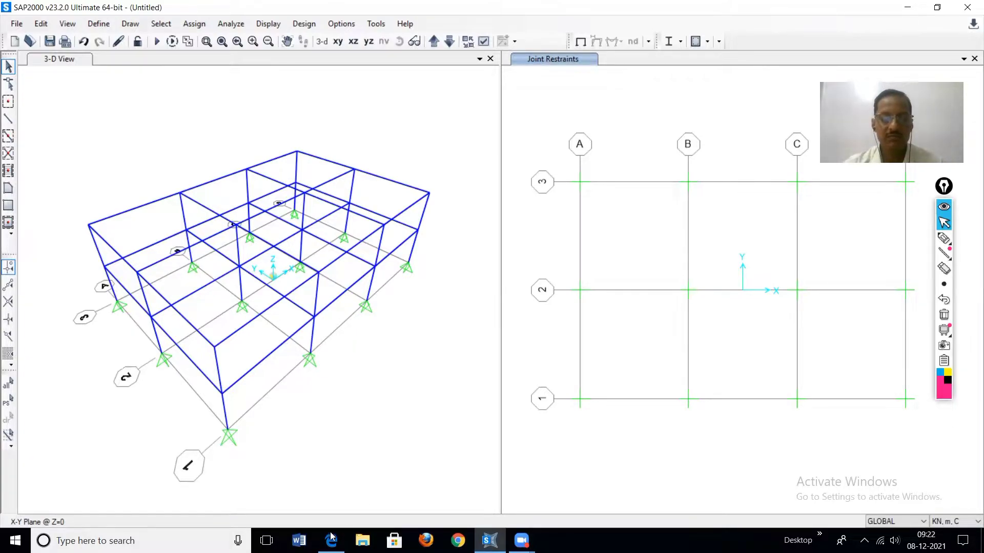
Step: Switch to CSiRefer.pdf in Microsoft Edge and circle the hinge support at joint 1 of the 3-D frame with the pen
{"action": "mouse_move", "coordinate": [332, 541]}
{"action": "left_click", "coordinate": [333, 482]}
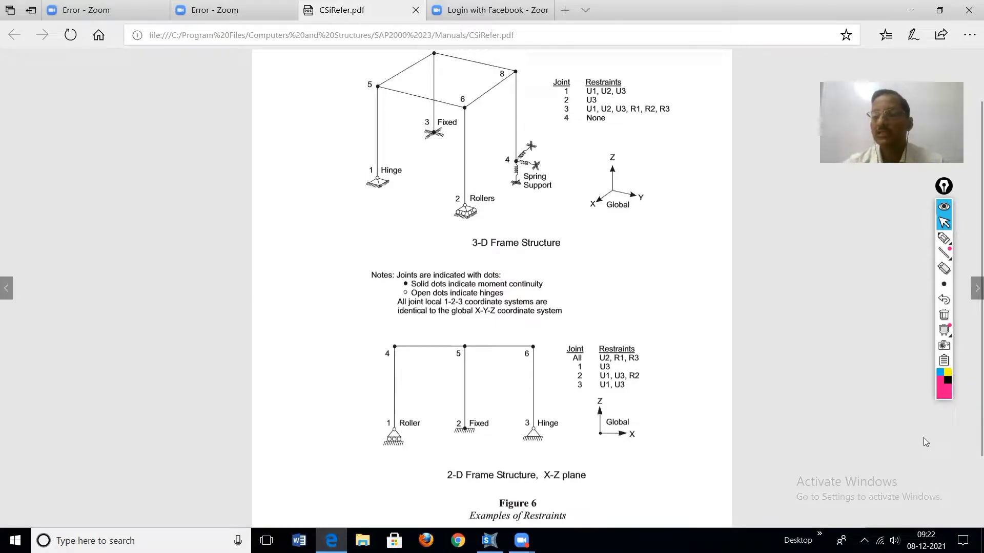
{"action": "mouse_move", "coordinate": [943, 238]}
{"action": "left_click", "coordinate": [896, 239]}
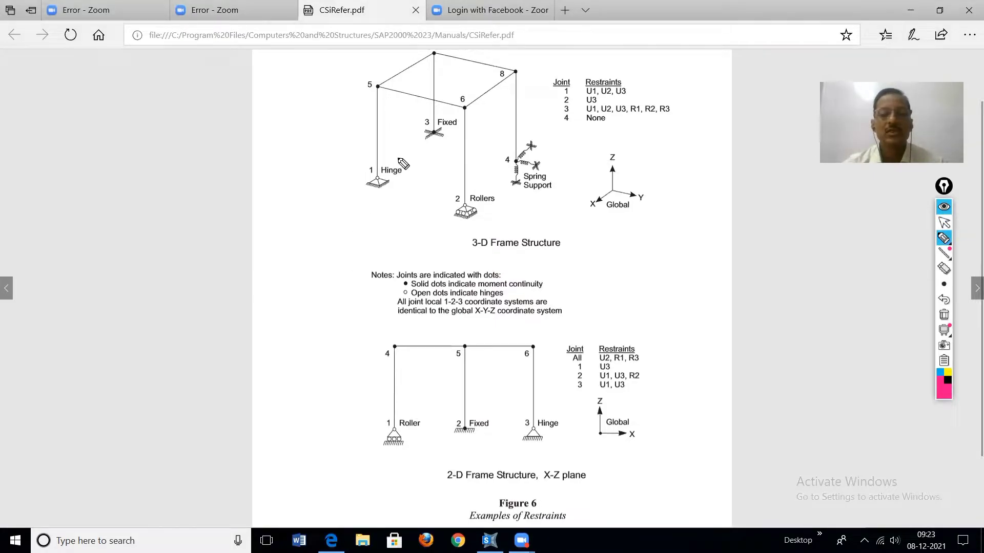
{"action": "mouse_move", "coordinate": [403, 163]}
{"action": "left_mouse_down"}
{"action": "mouse_move", "coordinate": [360, 179]}
{"action": "mouse_move", "coordinate": [366, 194]}
{"action": "mouse_move", "coordinate": [393, 199]}
{"action": "mouse_move", "coordinate": [403, 155]}
{"action": "left_mouse_up"}
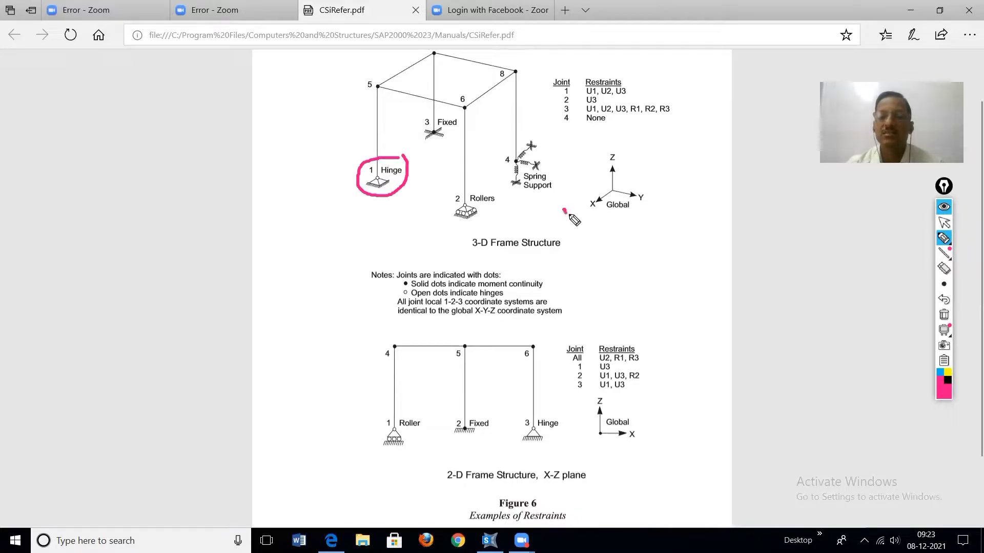
Step: Label the global X, Y and Z axes beside the 3-D frame as U1, U2 and U3
{"action": "mouse_move", "coordinate": [564, 207]}
{"action": "left_mouse_down"}
{"action": "mouse_move", "coordinate": [576, 202]}
{"action": "mouse_move", "coordinate": [581, 221]}
{"action": "left_mouse_up"}
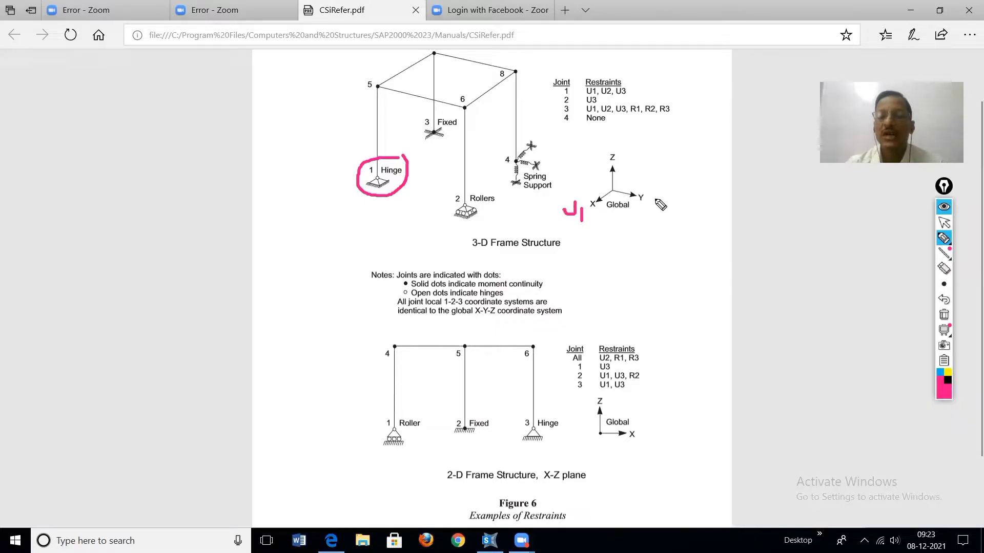
{"action": "mouse_move", "coordinate": [654, 198]}
{"action": "left_mouse_down"}
{"action": "mouse_move", "coordinate": [657, 208]}
{"action": "mouse_move", "coordinate": [665, 194]}
{"action": "mouse_move", "coordinate": [682, 215]}
{"action": "left_mouse_up"}
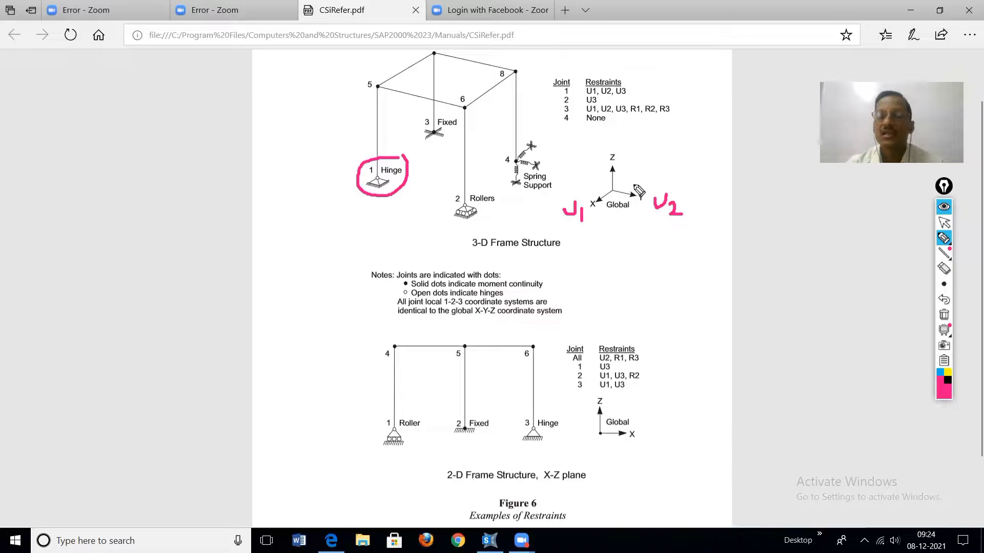
{"action": "mouse_move", "coordinate": [618, 145]}
{"action": "left_mouse_down"}
{"action": "mouse_move", "coordinate": [630, 144]}
{"action": "mouse_move", "coordinate": [630, 166]}
{"action": "left_mouse_up"}
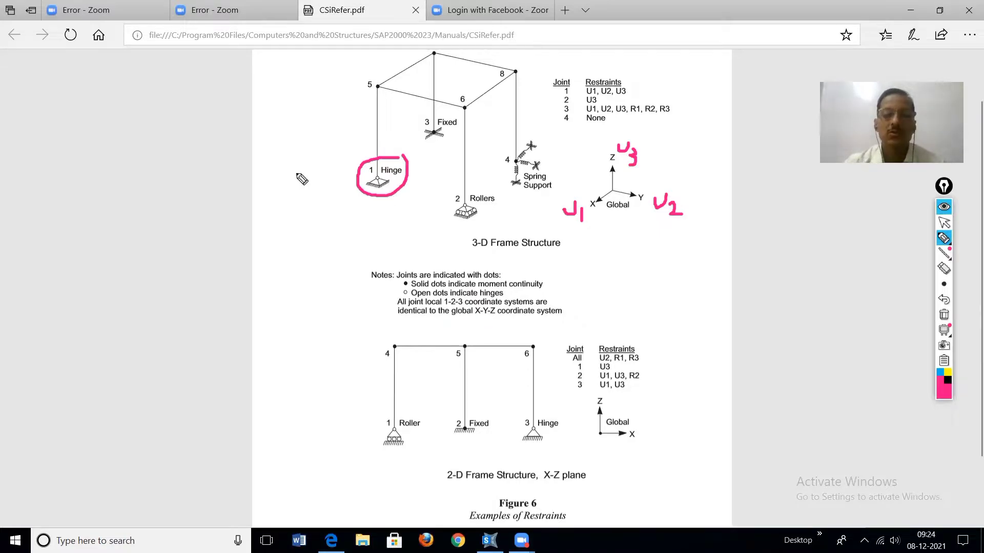
Step: Tick the joint 1 hinge and its U1, U2, U3 entry, and underline joint 1 in the 3-D frame's restraints table
{"action": "left_click_drag", "start_coordinate": [337, 164], "coordinate": [370, 147]}
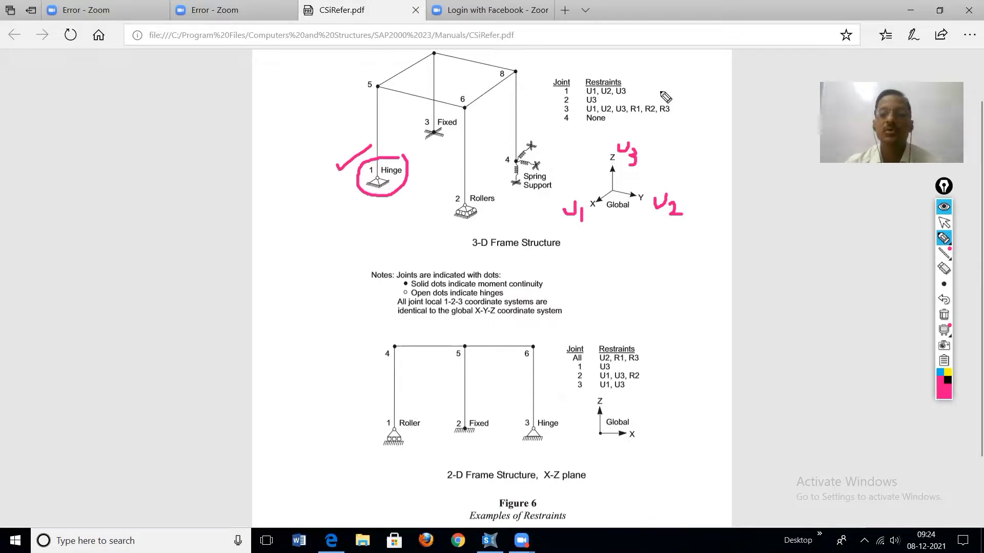
{"action": "left_click", "coordinate": [634, 87]}
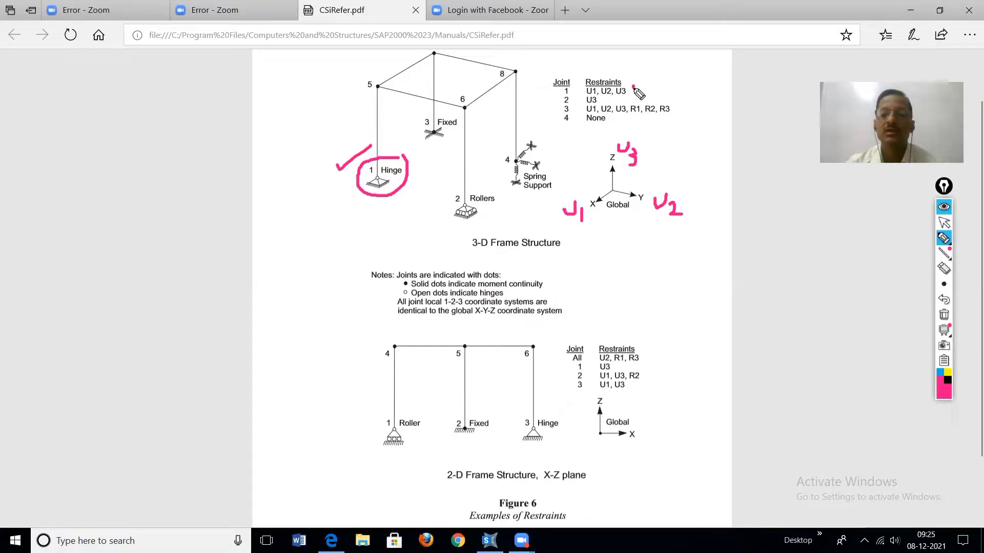
{"action": "left_click_drag", "start_coordinate": [634, 89], "coordinate": [655, 85]}
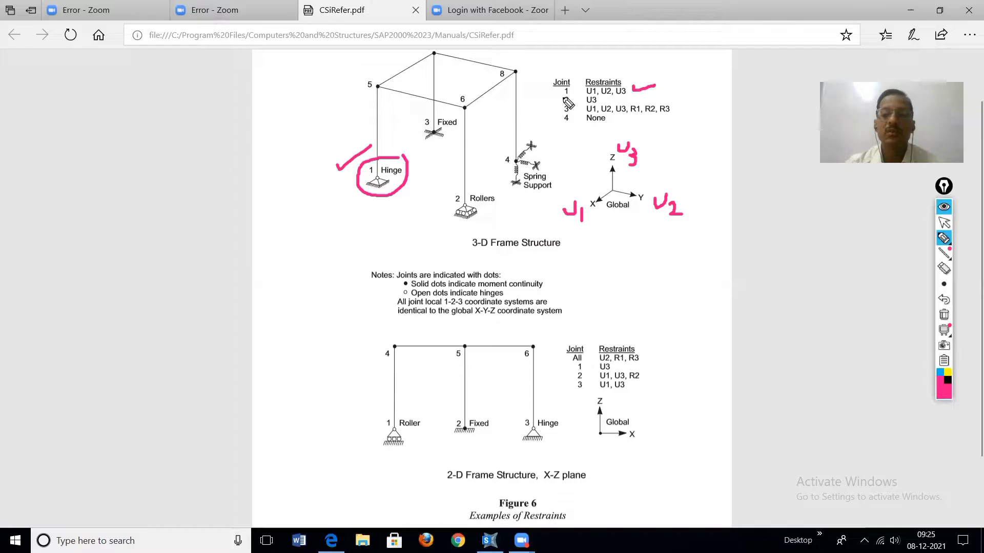
{"action": "left_click_drag", "start_coordinate": [562, 95], "coordinate": [568, 93]}
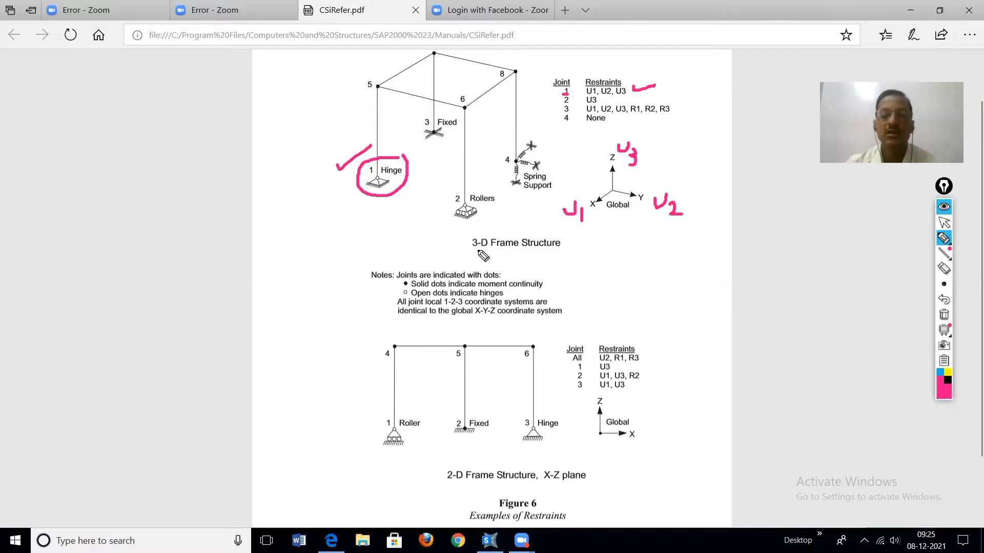
Step: Mark the roller, fixed and spring supports at joints 2, 3 and 4 along with their restraint entries in the 3-D frame's table
{"action": "mouse_move", "coordinate": [476, 186]}
{"action": "left_mouse_down"}
{"action": "mouse_move", "coordinate": [453, 194]}
{"action": "mouse_move", "coordinate": [460, 223]}
{"action": "left_mouse_up"}
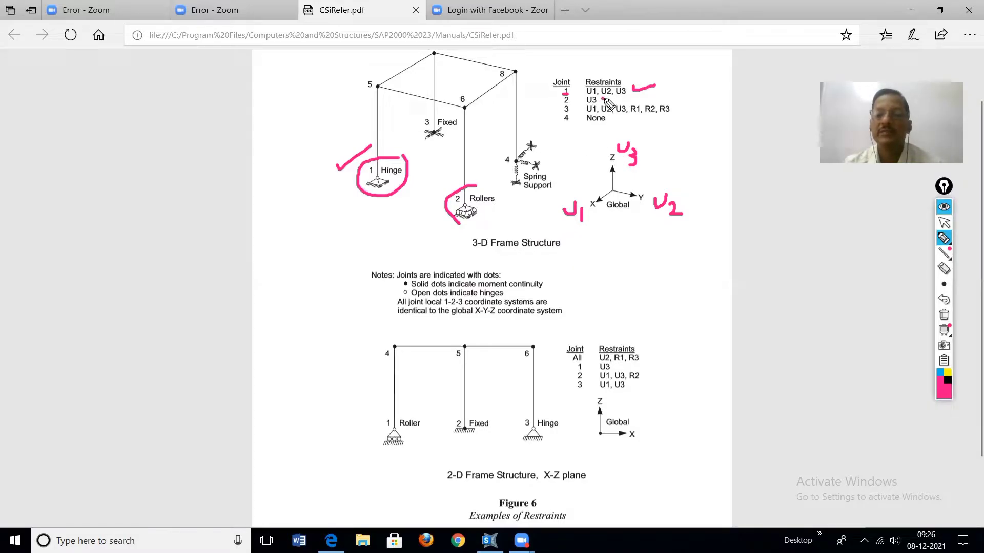
{"action": "left_click_drag", "start_coordinate": [602, 100], "coordinate": [623, 94]}
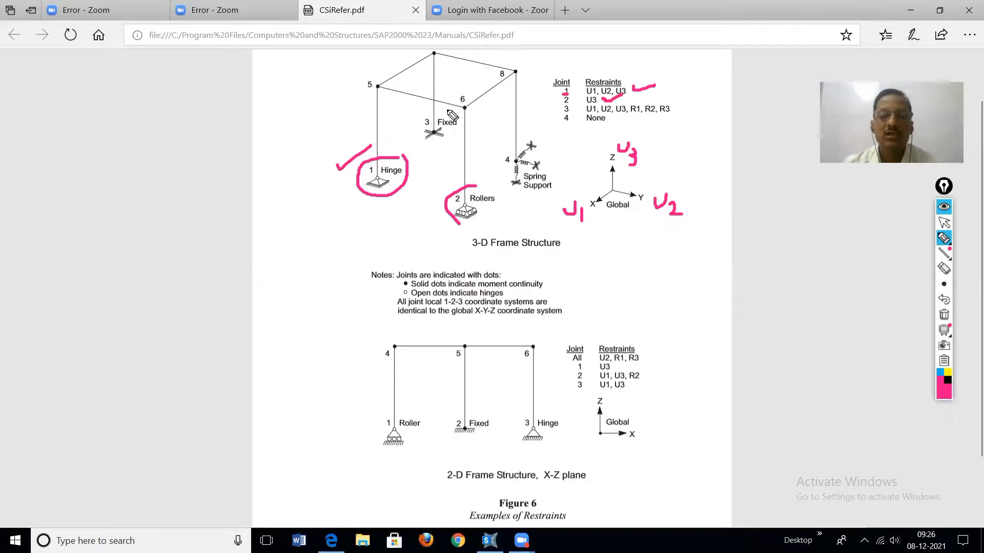
{"action": "mouse_move", "coordinate": [448, 109]}
{"action": "left_mouse_down"}
{"action": "mouse_move", "coordinate": [417, 117]}
{"action": "mouse_move", "coordinate": [417, 140]}
{"action": "mouse_move", "coordinate": [435, 149]}
{"action": "mouse_move", "coordinate": [455, 117]}
{"action": "left_mouse_up"}
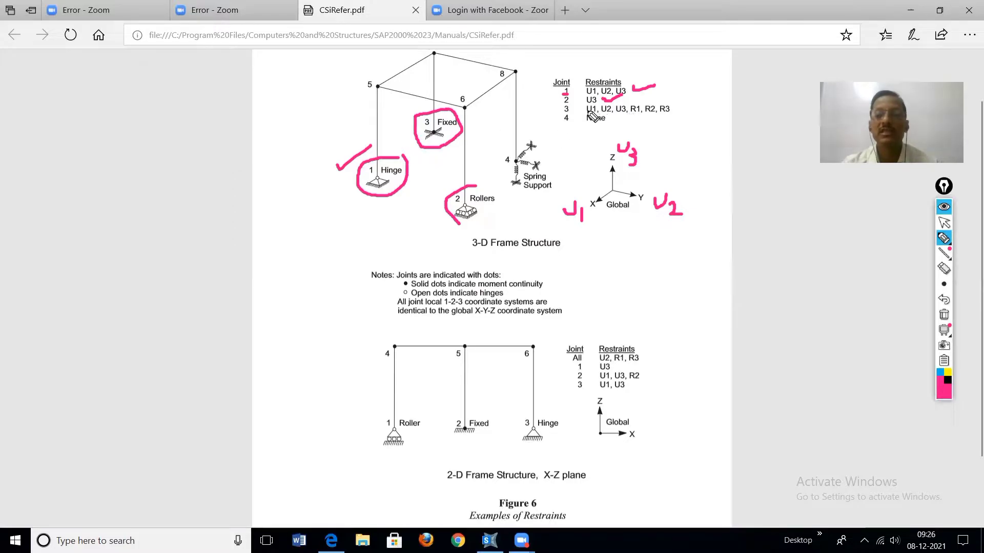
{"action": "left_click_drag", "start_coordinate": [587, 111], "coordinate": [668, 111]}
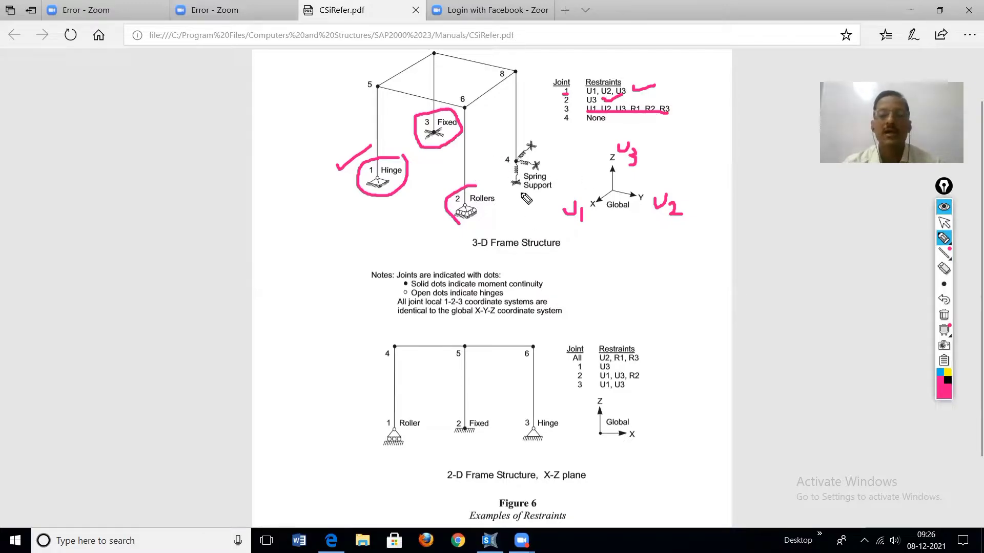
{"action": "mouse_move", "coordinate": [512, 147]}
{"action": "left_mouse_down"}
{"action": "mouse_move", "coordinate": [506, 173]}
{"action": "mouse_move", "coordinate": [531, 179]}
{"action": "left_mouse_up"}
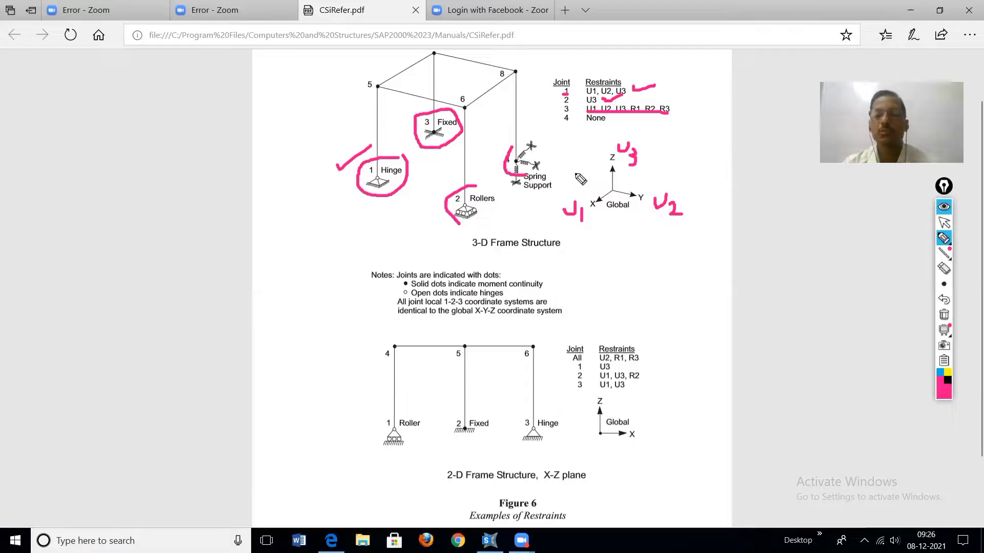
{"action": "left_click_drag", "start_coordinate": [584, 122], "coordinate": [598, 121]}
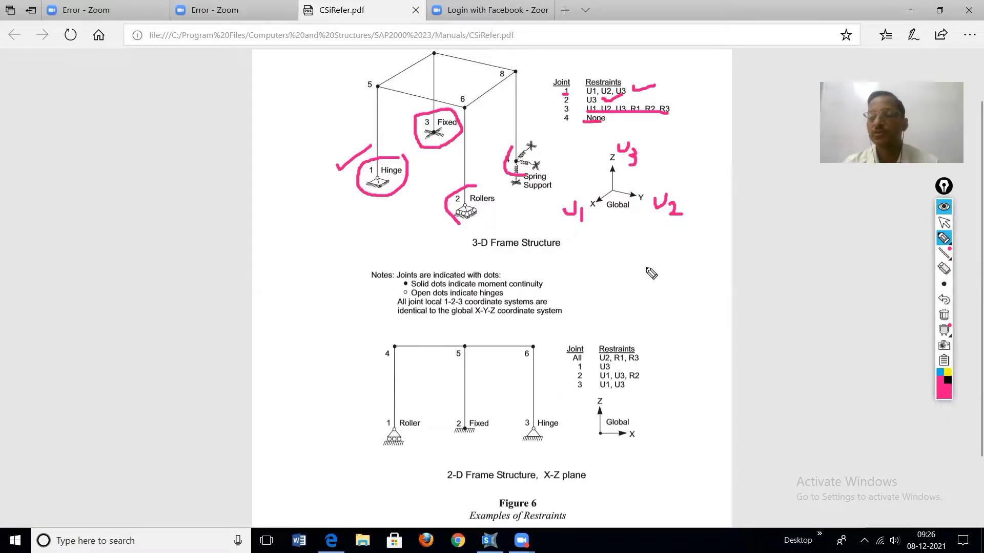
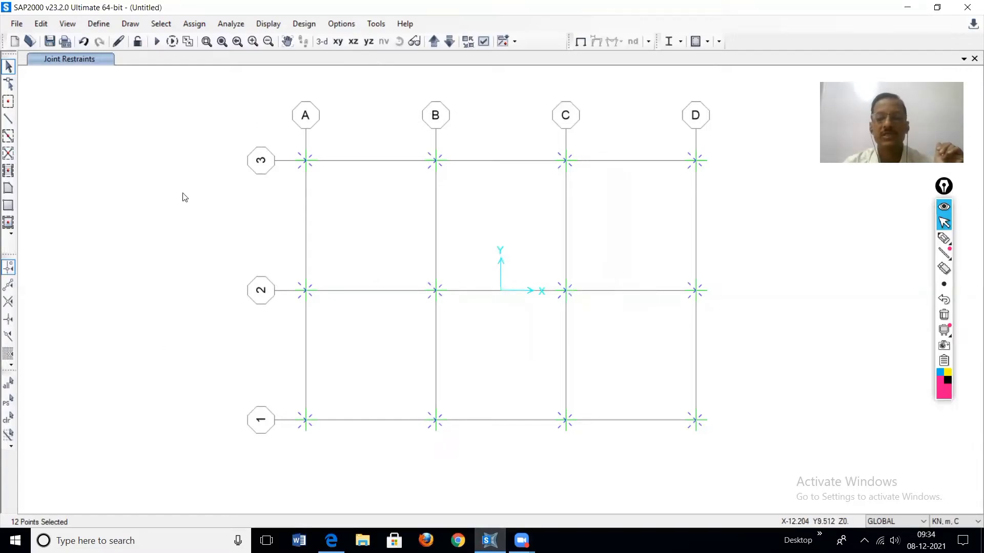
Step: Remove all restraints from every base joint in the X-Y plane at Z=0 and check the supports in 3-D
{"action": "left_click_drag", "start_coordinate": [213, 106], "coordinate": [760, 458]}
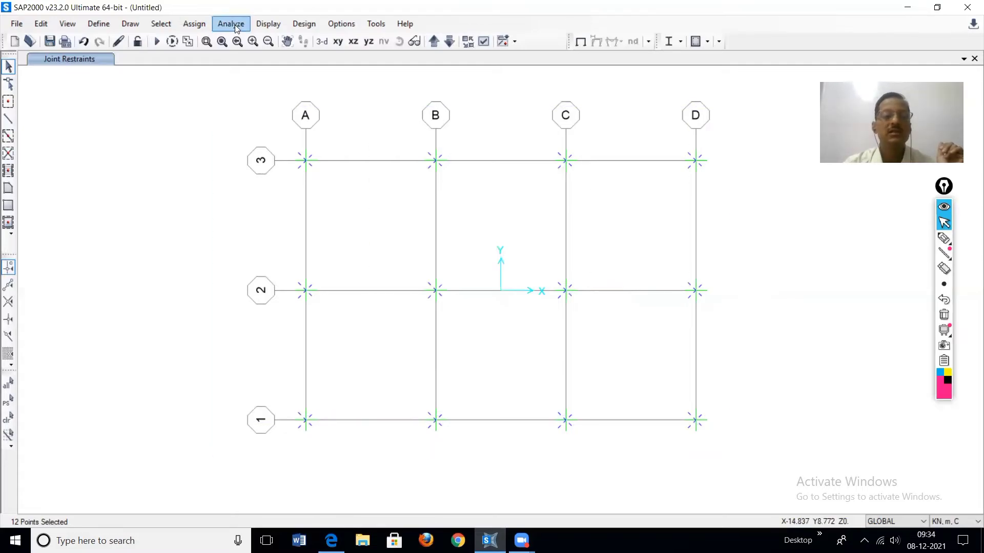
{"action": "left_click", "coordinate": [192, 25]}
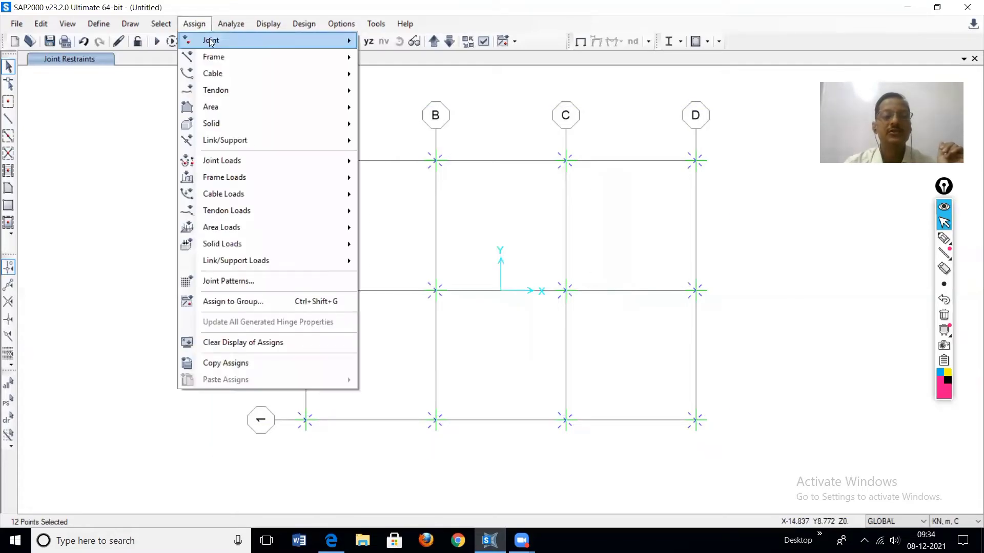
{"action": "mouse_move", "coordinate": [237, 39]}
{"action": "left_click", "coordinate": [383, 40]}
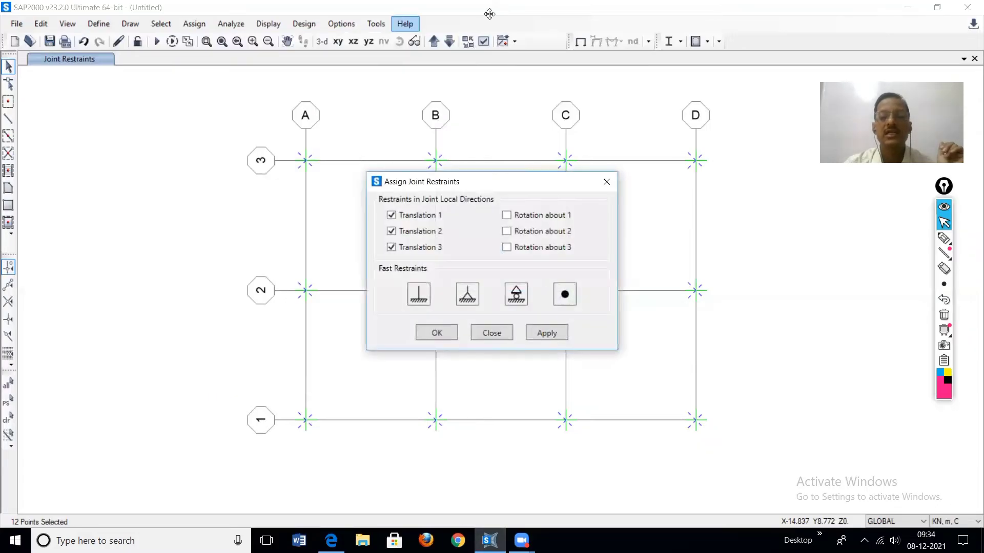
{"action": "left_click", "coordinate": [569, 299]}
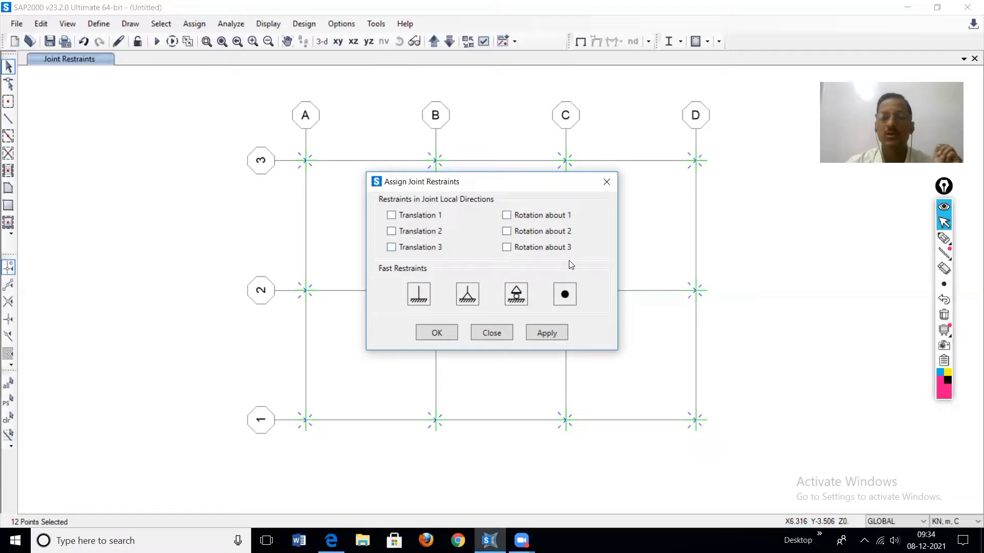
{"action": "left_click", "coordinate": [544, 334]}
{"action": "left_click", "coordinate": [433, 333]}
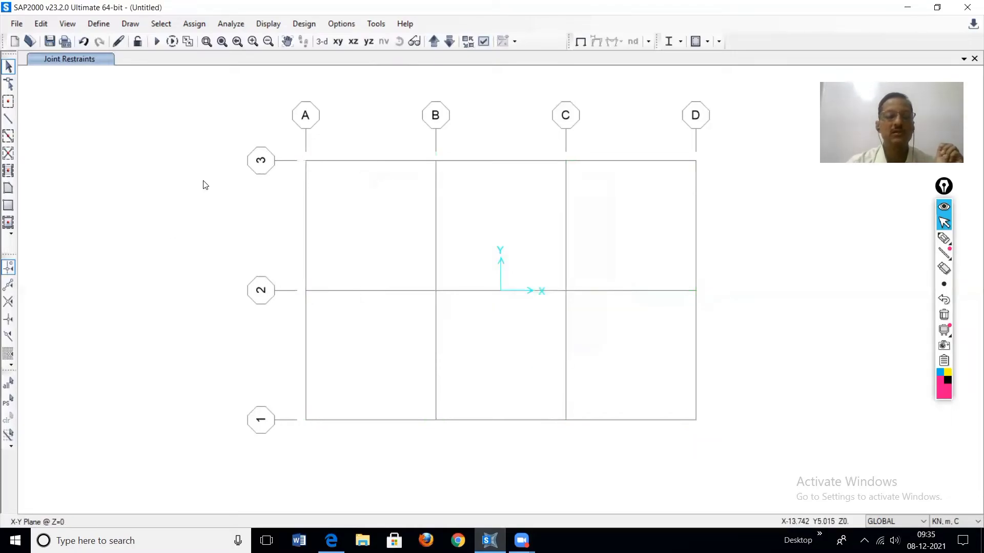
{"action": "left_click", "coordinate": [324, 42]}
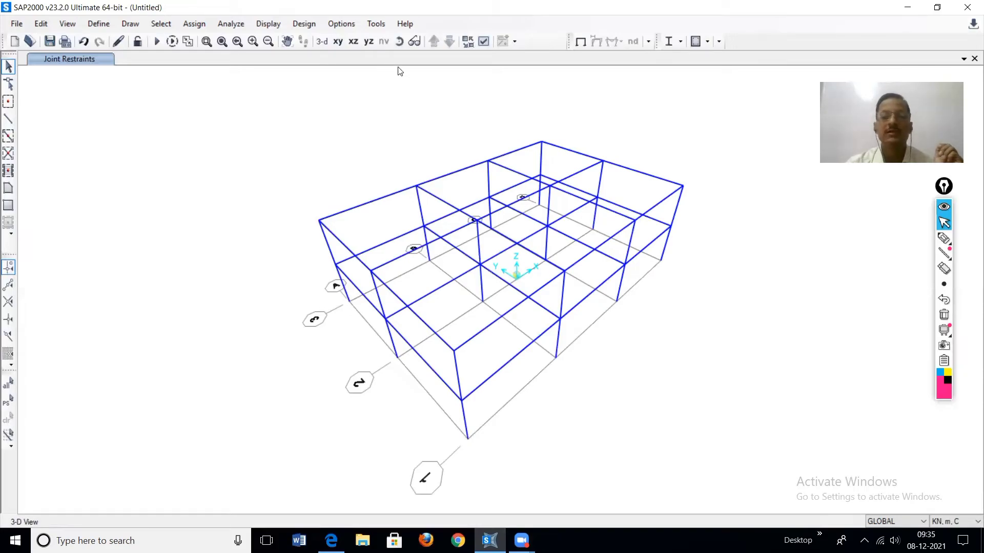
{"action": "left_click", "coordinate": [338, 41]}
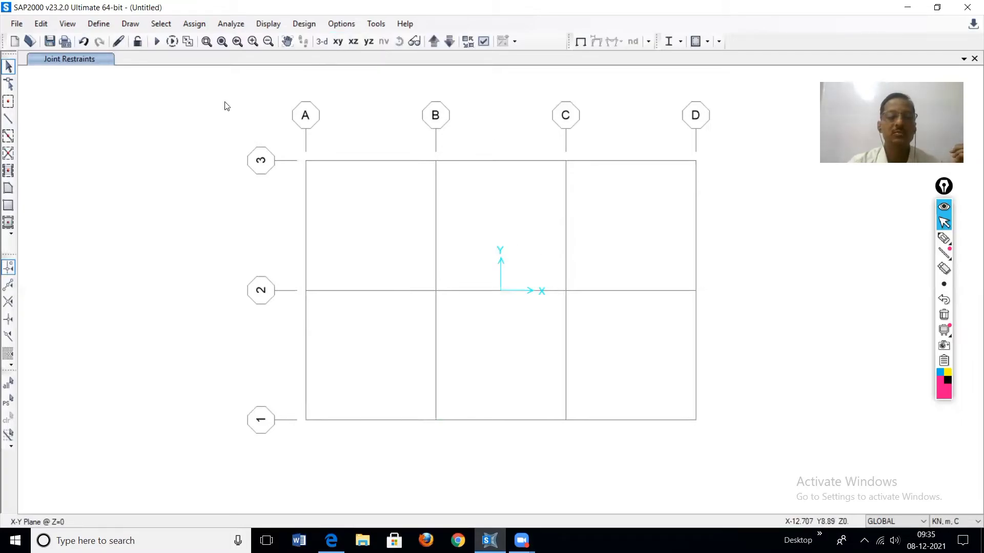
{"action": "left_click_drag", "start_coordinate": [224, 97], "coordinate": [758, 458]}
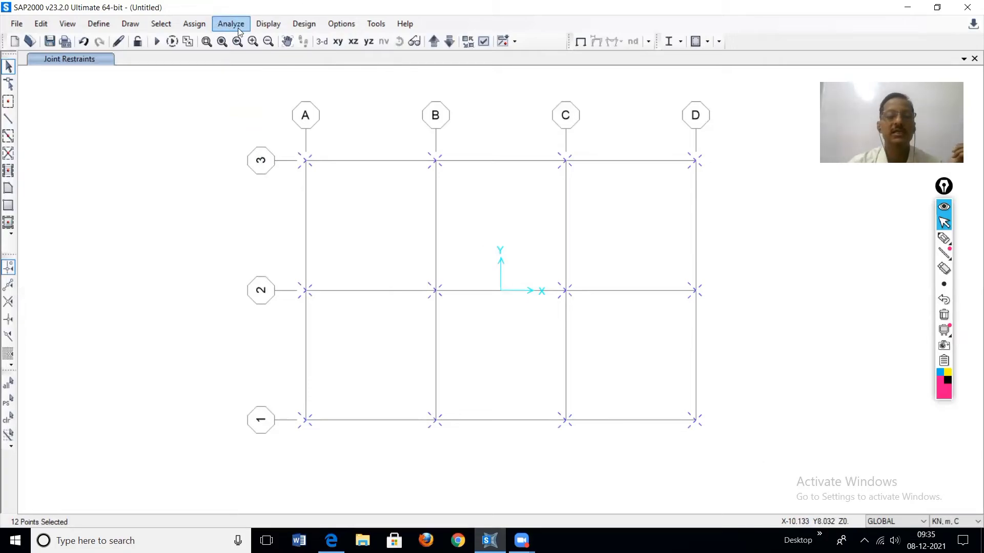
{"action": "left_click", "coordinate": [202, 26]}
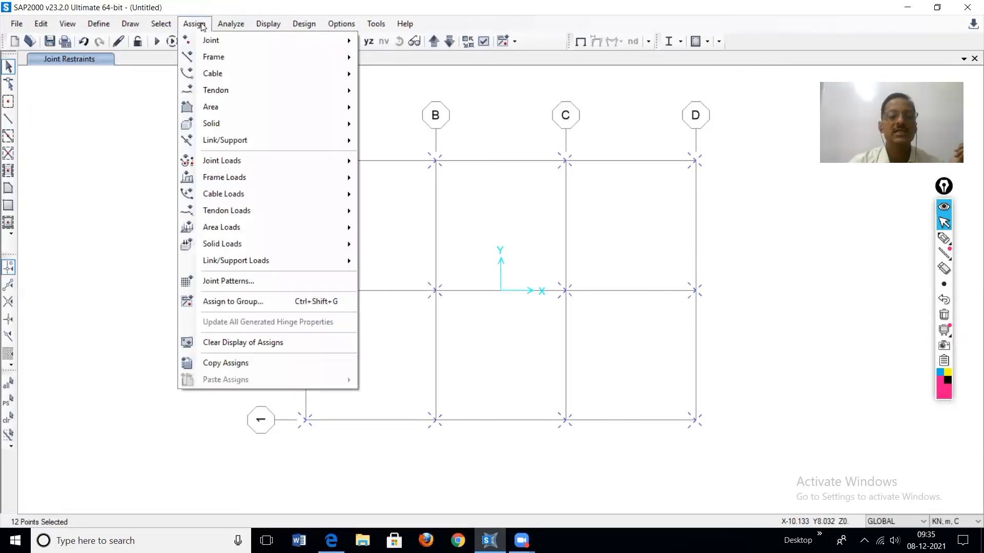
{"action": "mouse_move", "coordinate": [215, 42]}
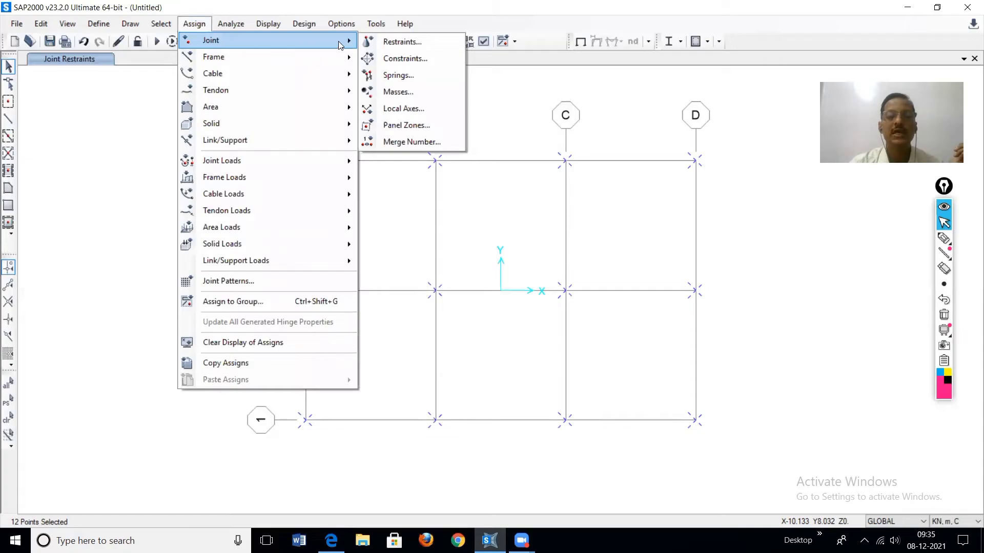
{"action": "left_click", "coordinate": [394, 78]}
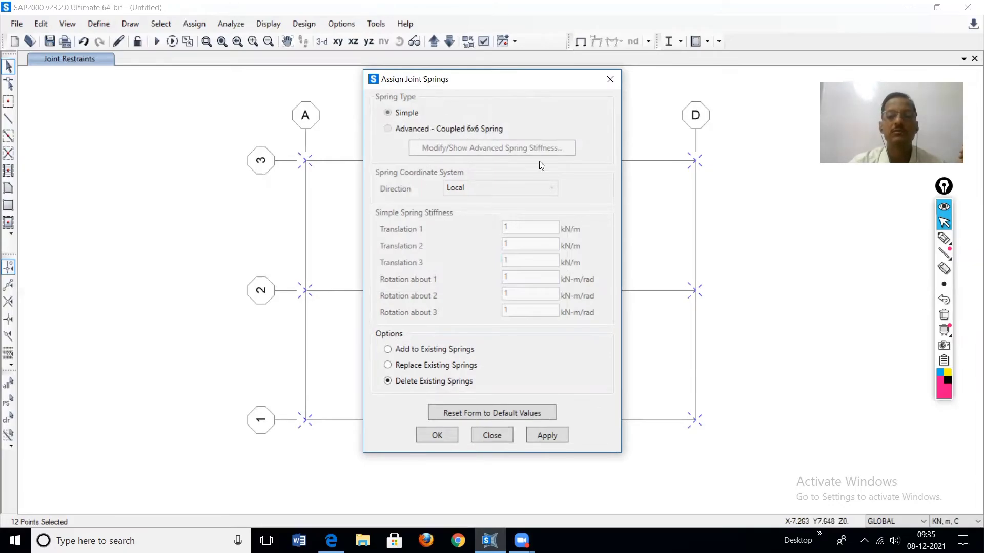
{"action": "left_click", "coordinate": [492, 435]}
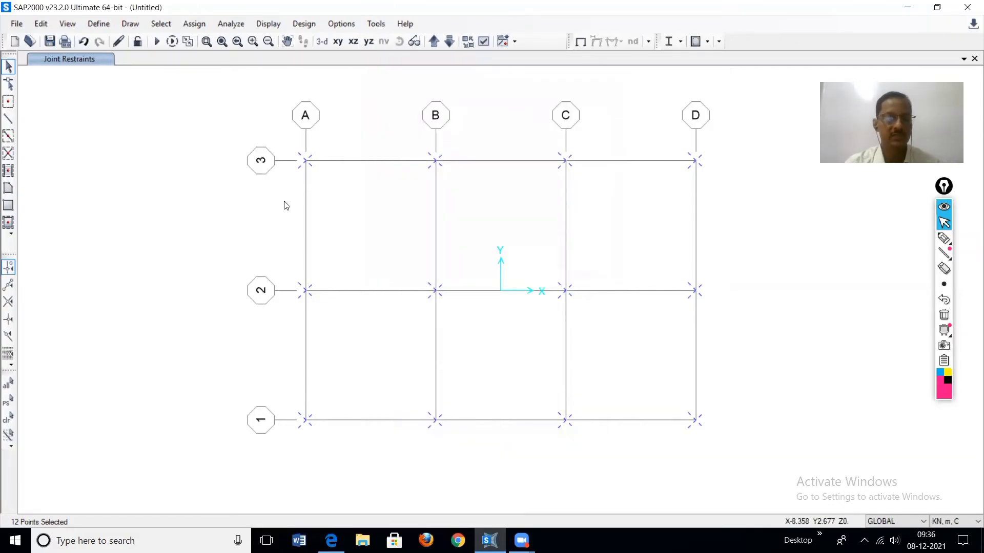
{"action": "left_click", "coordinate": [232, 143]}
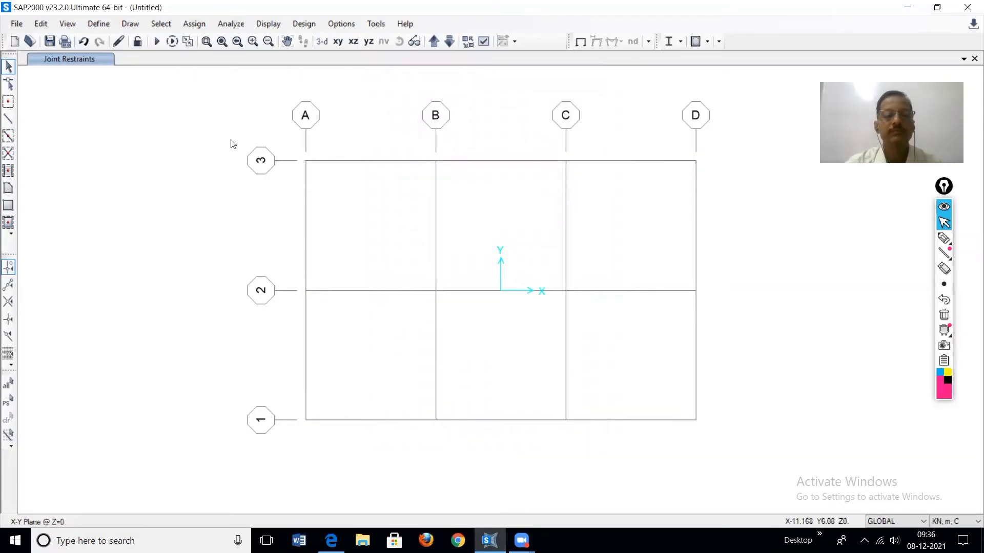
Step: Assign simple local springs with stiffness 1 in all six directions to every base joint, replacing existing springs, and check them in 3-D
{"action": "left_click_drag", "start_coordinate": [234, 102], "coordinate": [736, 451]}
{"action": "left_click", "coordinate": [194, 24]}
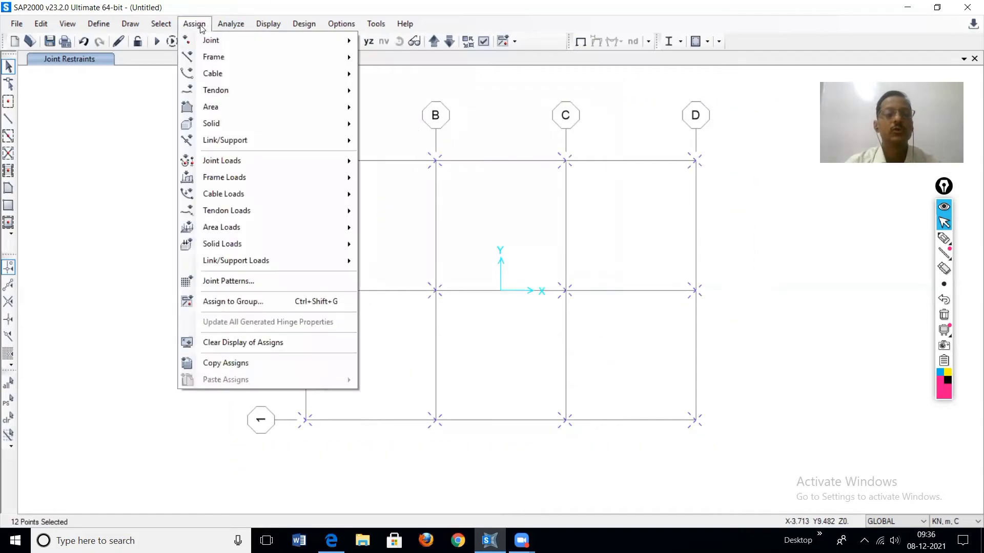
{"action": "mouse_move", "coordinate": [279, 37]}
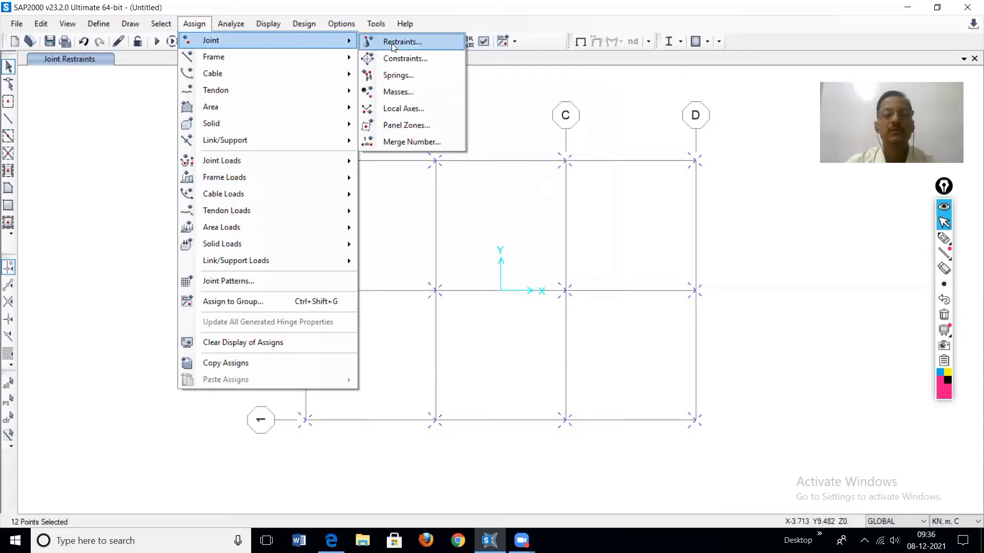
{"action": "left_click", "coordinate": [396, 77]}
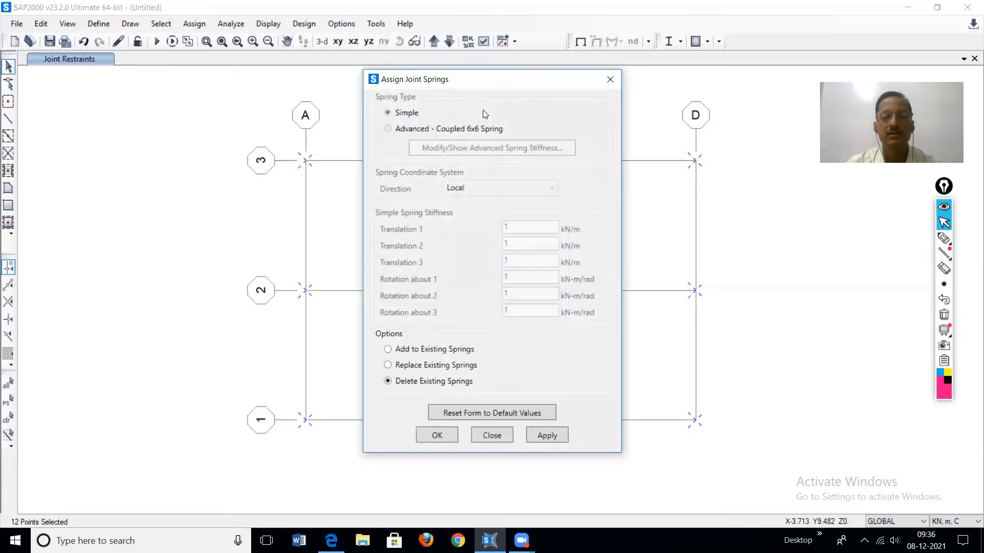
{"action": "left_click", "coordinate": [396, 366]}
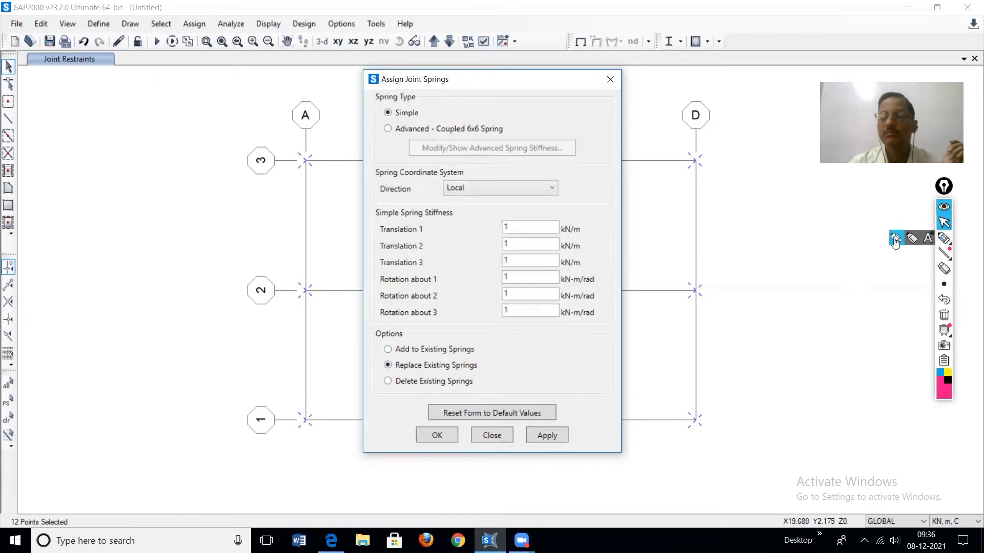
{"action": "left_click", "coordinate": [944, 239]}
{"action": "left_click_drag", "start_coordinate": [372, 219], "coordinate": [453, 221]}
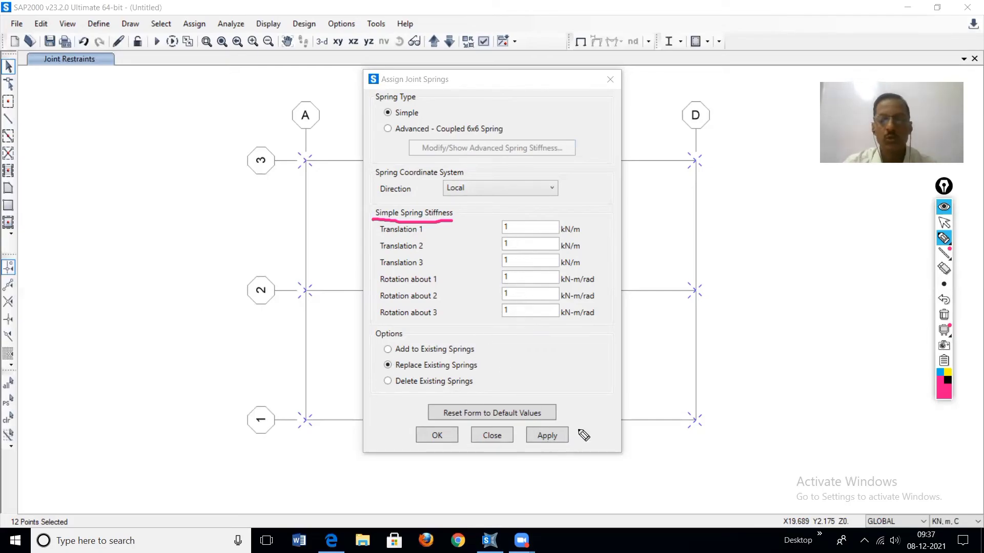
{"action": "left_click", "coordinate": [548, 437]}
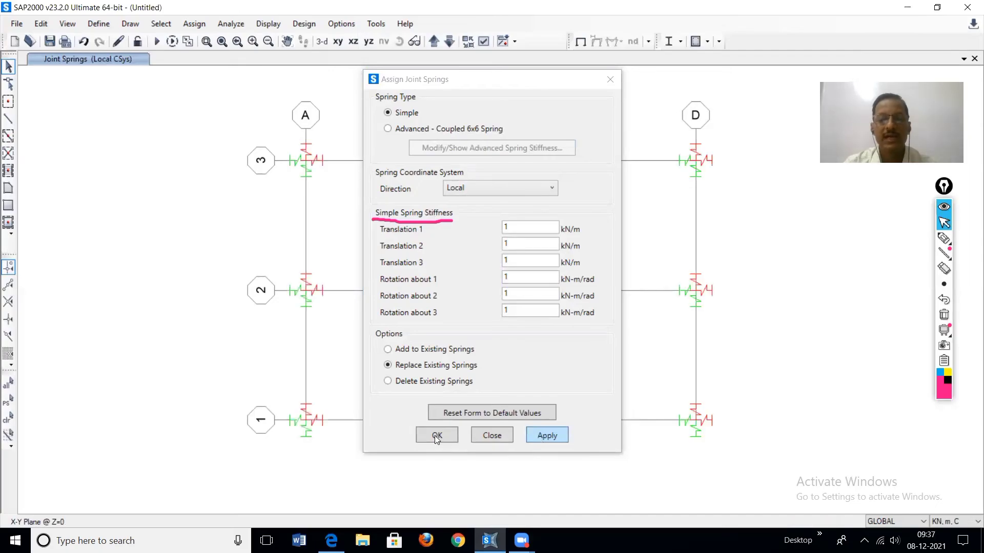
{"action": "left_click", "coordinate": [442, 438]}
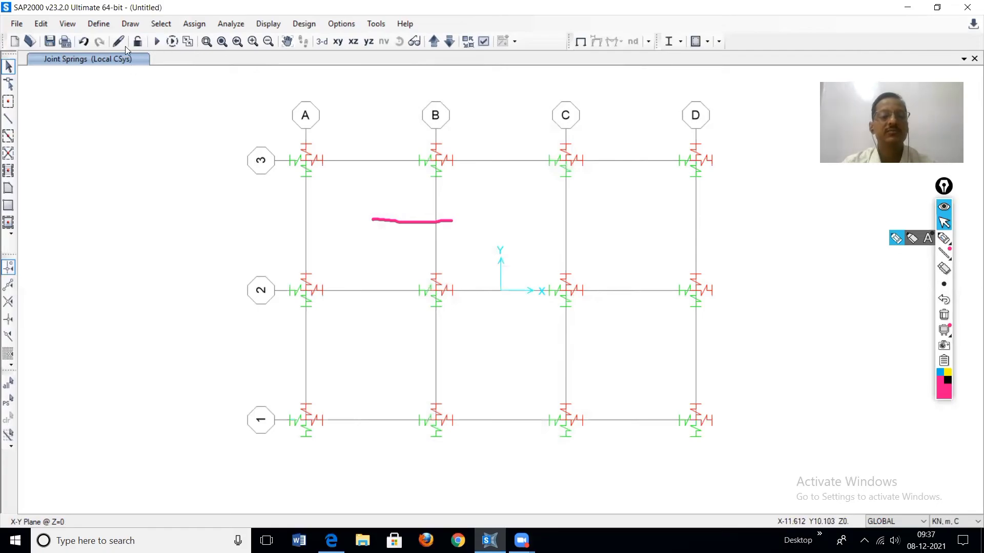
{"action": "left_click", "coordinate": [322, 41]}
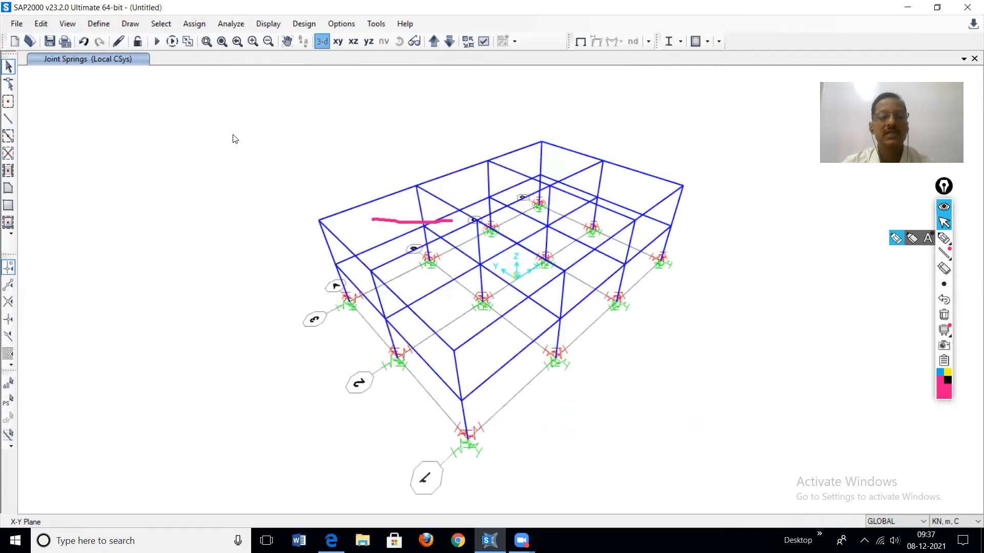
{"action": "left_click", "coordinate": [951, 328]}
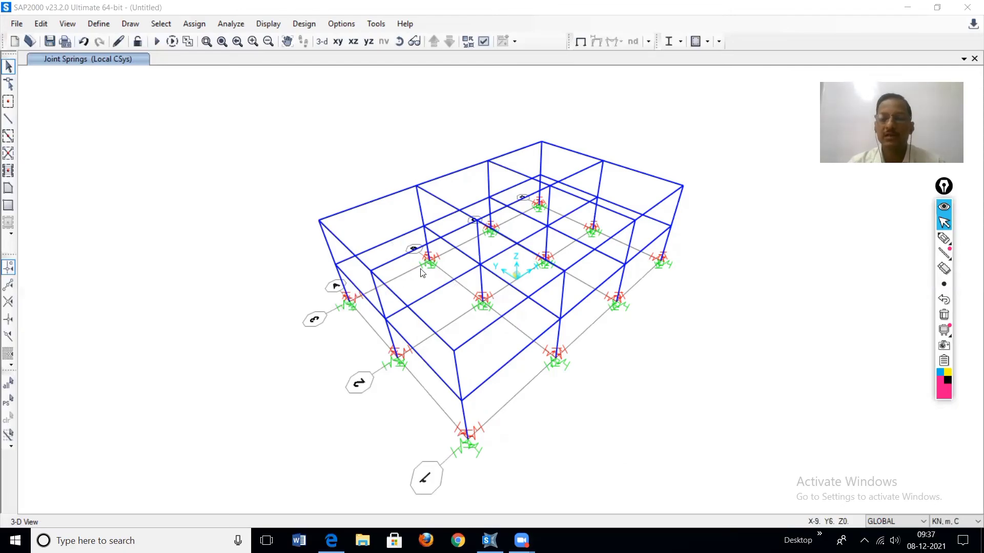
Step: Underline the Delete Existing Springs option and use it to remove the springs from every base joint in the X-Y plane at Z=0
{"action": "left_click", "coordinate": [338, 41]}
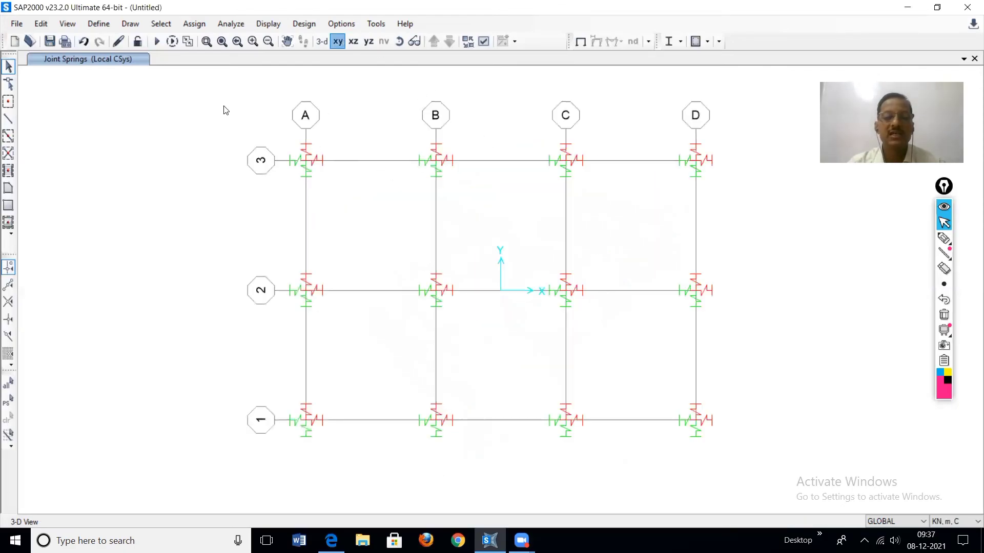
{"action": "left_click_drag", "start_coordinate": [223, 106], "coordinate": [772, 478]}
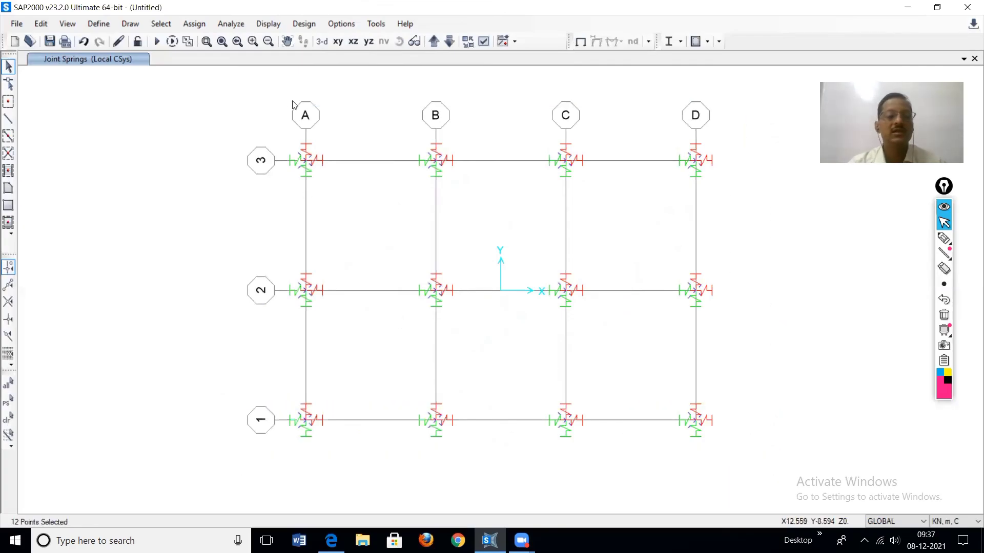
{"action": "left_click", "coordinate": [191, 23]}
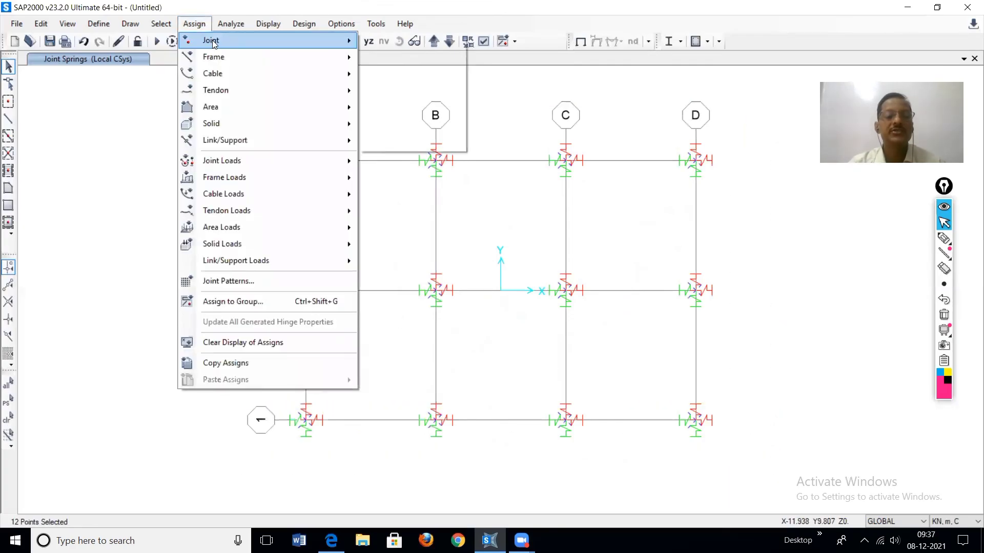
{"action": "mouse_move", "coordinate": [240, 42]}
{"action": "left_click", "coordinate": [394, 75]}
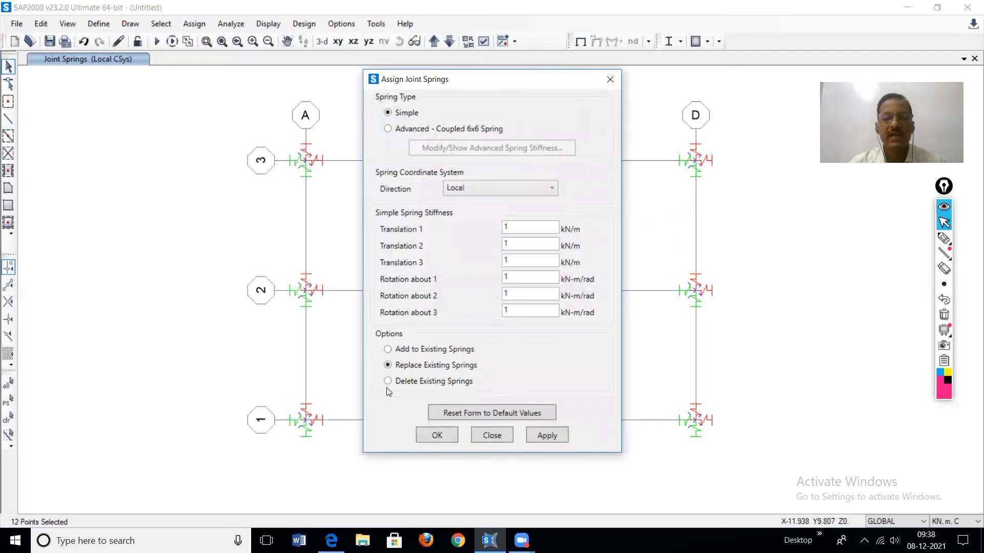
{"action": "mouse_move", "coordinate": [944, 239]}
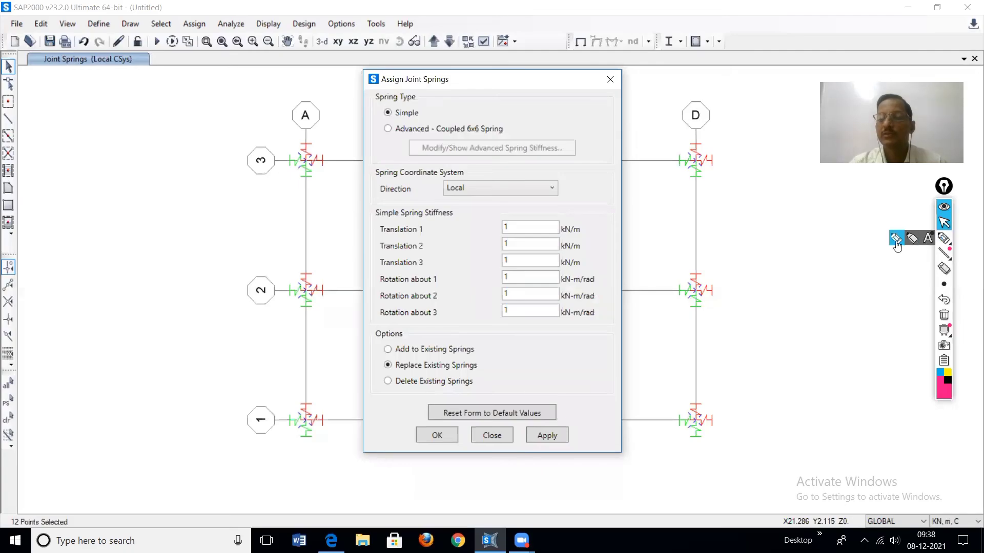
{"action": "left_click", "coordinate": [897, 239]}
{"action": "left_click_drag", "start_coordinate": [405, 388], "coordinate": [453, 390]}
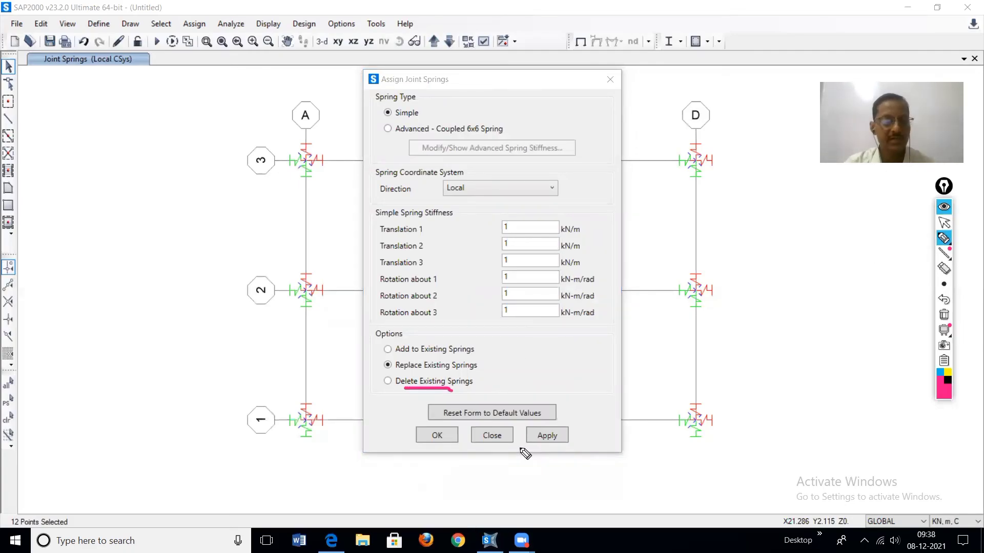
{"action": "left_click", "coordinate": [388, 380]}
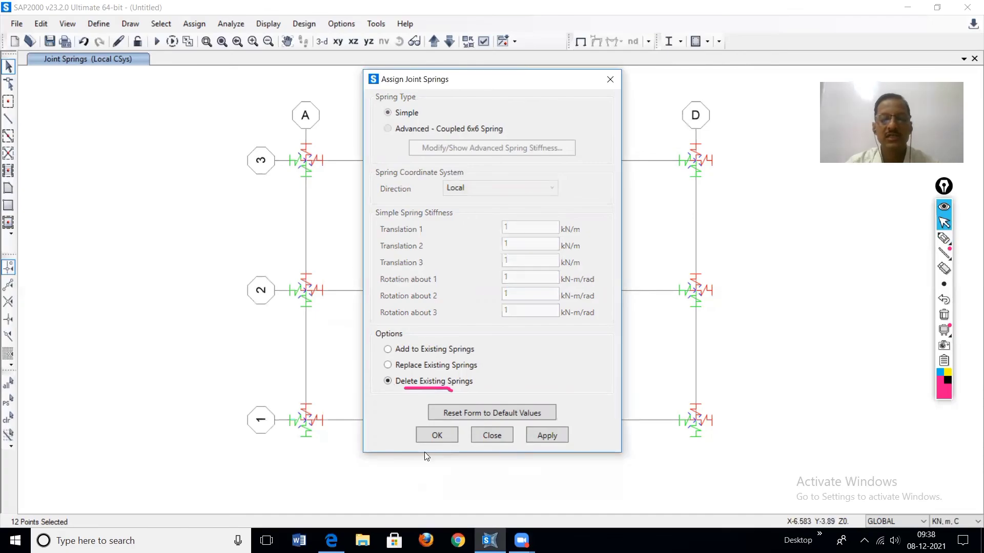
{"action": "left_click", "coordinate": [547, 435]}
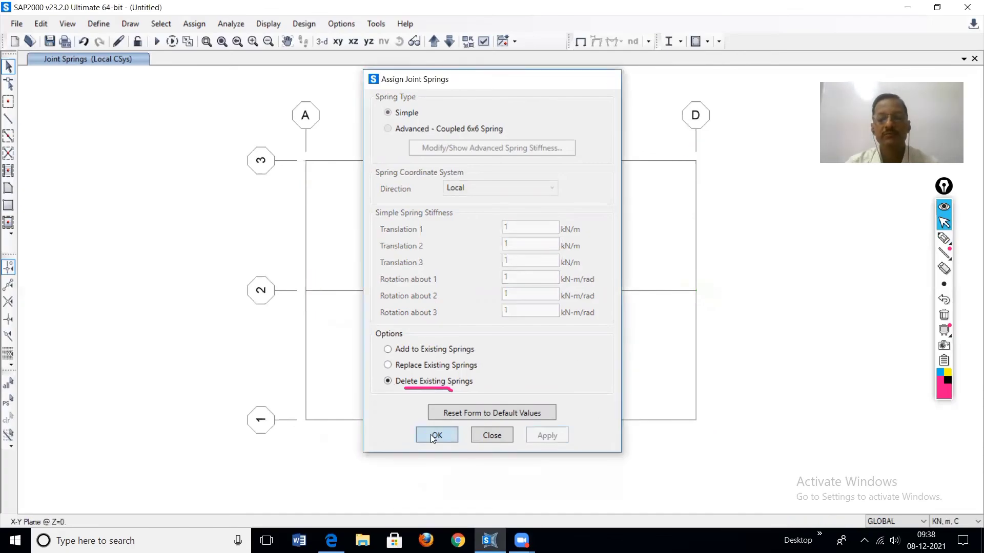
{"action": "left_click", "coordinate": [433, 436]}
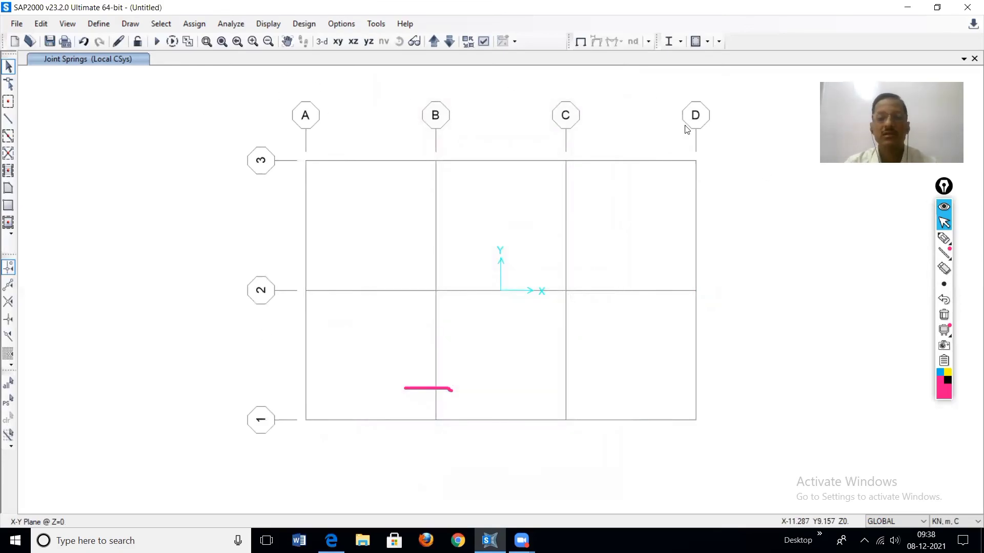
Step: Assign hinge restraints with Translation 1, 2 and 3 fixed to every base joint at Z=0 and check the supports in 3-D
{"action": "left_click_drag", "start_coordinate": [225, 101], "coordinate": [739, 451]}
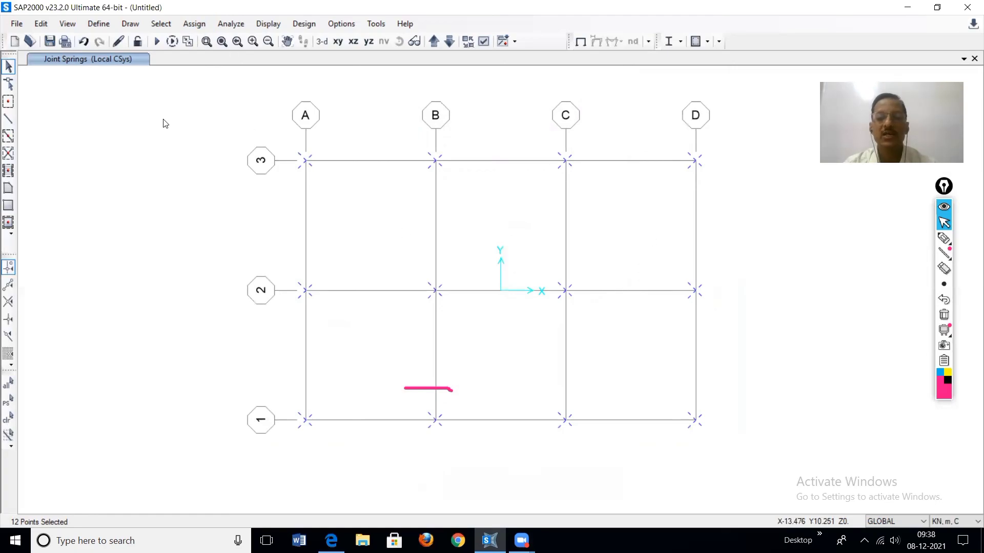
{"action": "left_click", "coordinate": [194, 24]}
{"action": "mouse_move", "coordinate": [240, 41]}
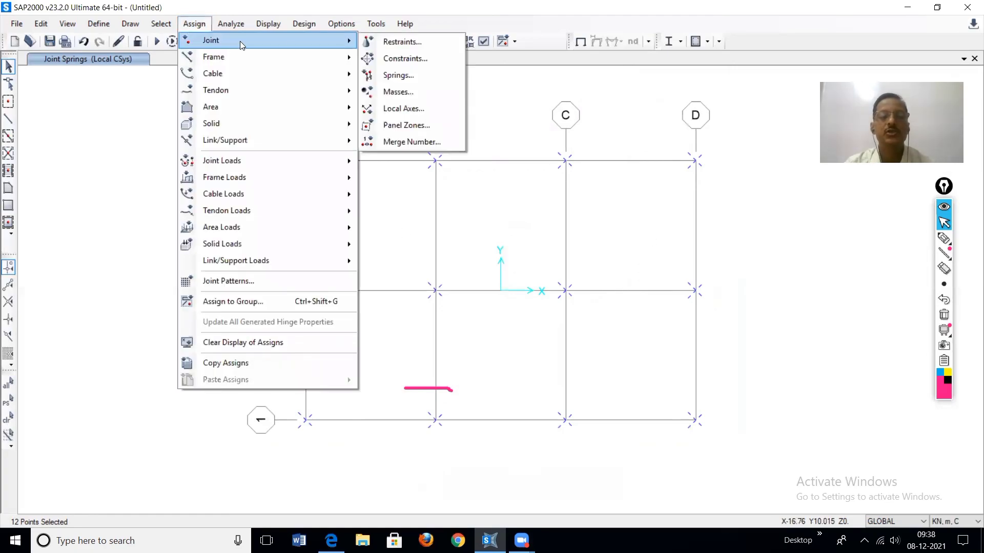
{"action": "left_click", "coordinate": [407, 41]}
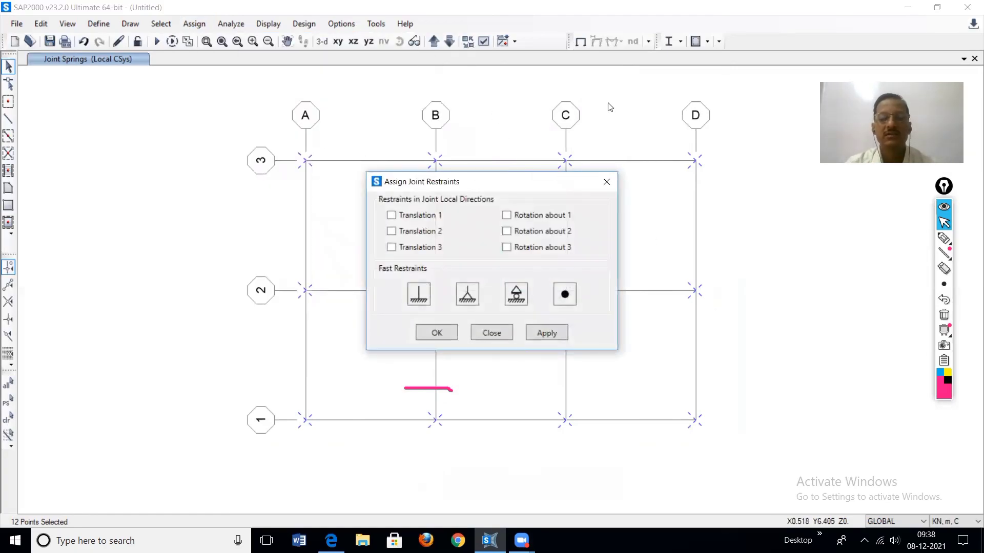
{"action": "left_click", "coordinate": [467, 296]}
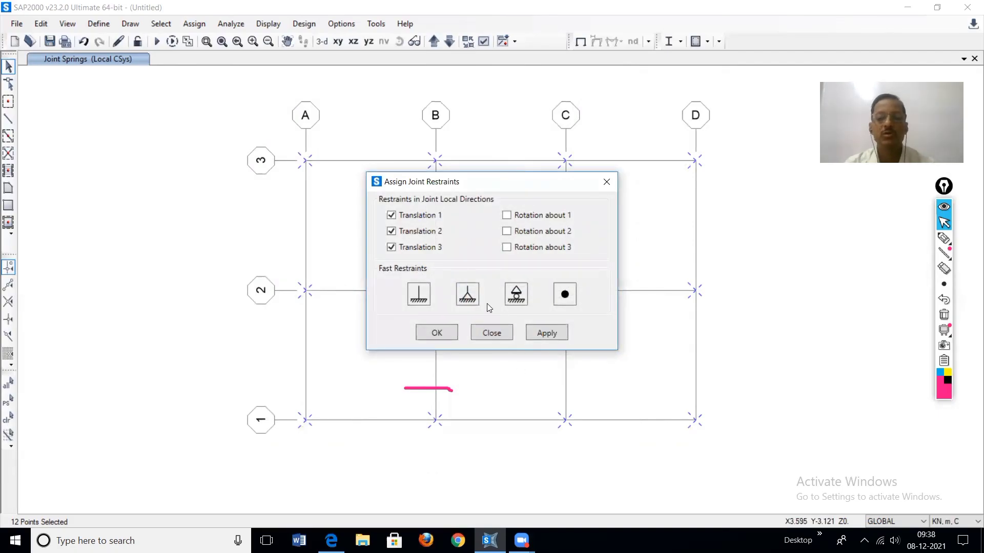
{"action": "left_click", "coordinate": [545, 341]}
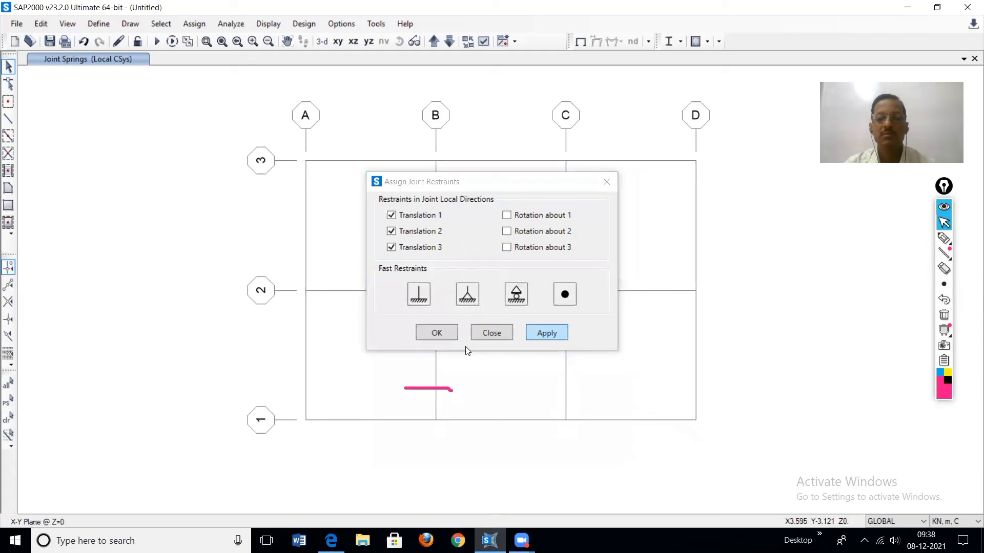
{"action": "left_click", "coordinate": [437, 334]}
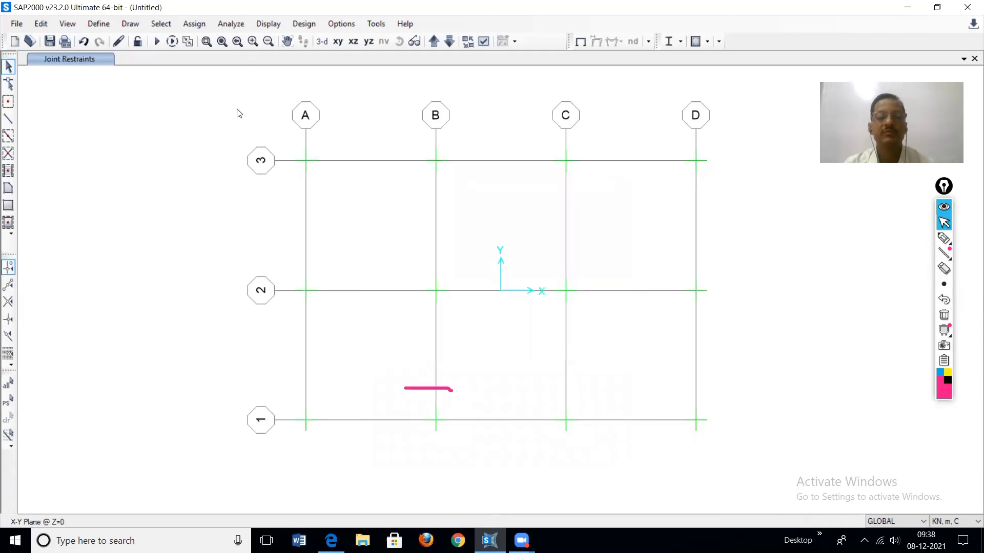
{"action": "left_click", "coordinate": [322, 42]}
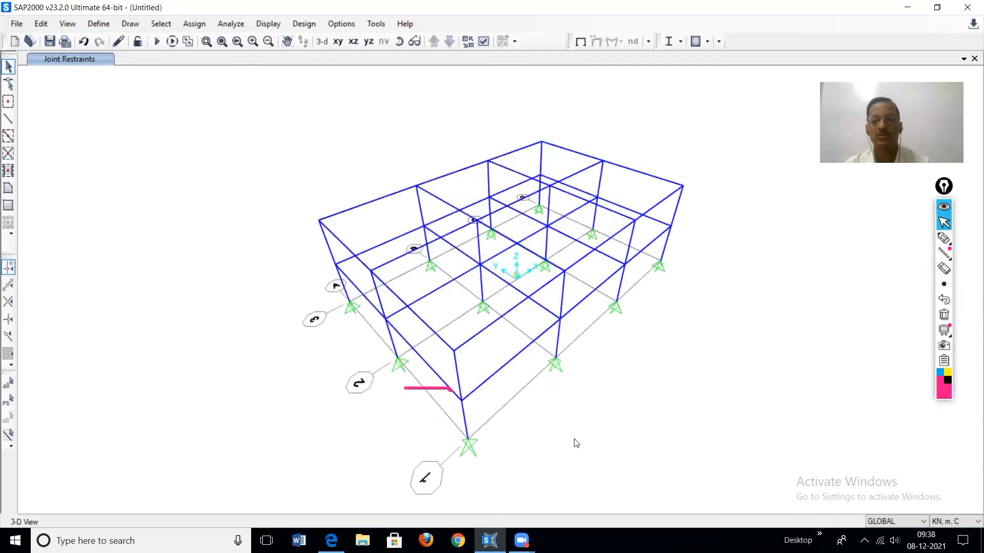
Step: Circle one front base hinge on the 3-D frame and sketch a column on a footing with a hinge symbol beside the frame
{"action": "left_click", "coordinate": [944, 238]}
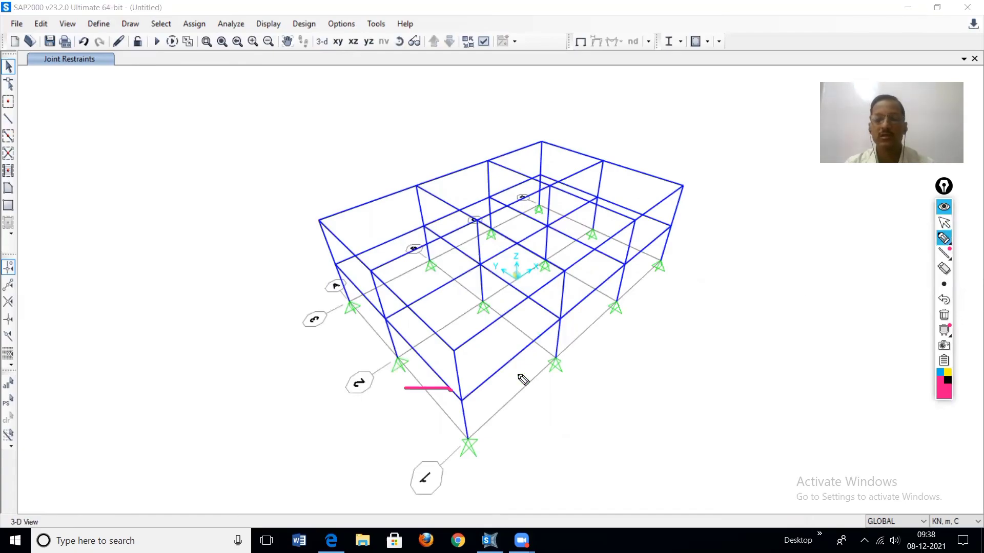
{"action": "mouse_move", "coordinate": [559, 345]}
{"action": "left_mouse_down"}
{"action": "mouse_move", "coordinate": [539, 370]}
{"action": "mouse_move", "coordinate": [571, 369]}
{"action": "mouse_move", "coordinate": [557, 344]}
{"action": "left_mouse_up"}
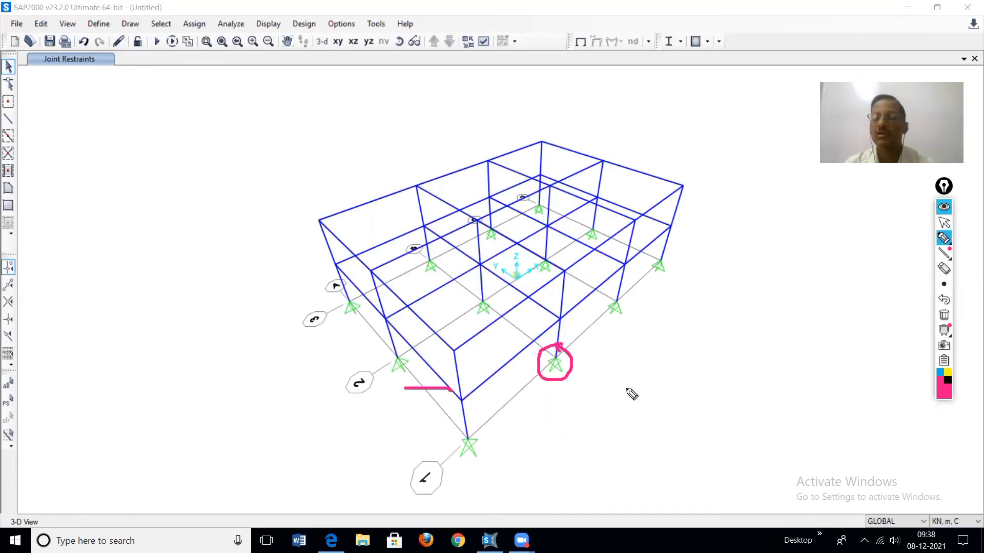
{"action": "mouse_move", "coordinate": [752, 245]}
{"action": "left_mouse_down"}
{"action": "mouse_move", "coordinate": [752, 293]}
{"action": "mouse_move", "coordinate": [771, 291]}
{"action": "mouse_move", "coordinate": [768, 310]}
{"action": "mouse_move", "coordinate": [770, 292]}
{"action": "left_mouse_up"}
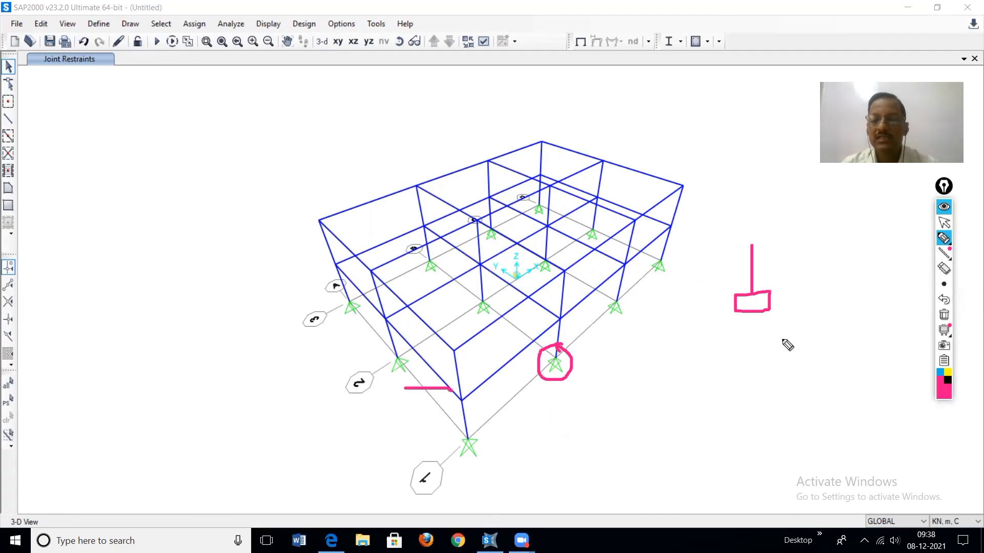
{"action": "mouse_move", "coordinate": [772, 360]}
{"action": "left_mouse_down"}
{"action": "mouse_move", "coordinate": [784, 339]}
{"action": "mouse_move", "coordinate": [802, 356]}
{"action": "mouse_move", "coordinate": [764, 362]}
{"action": "left_mouse_up"}
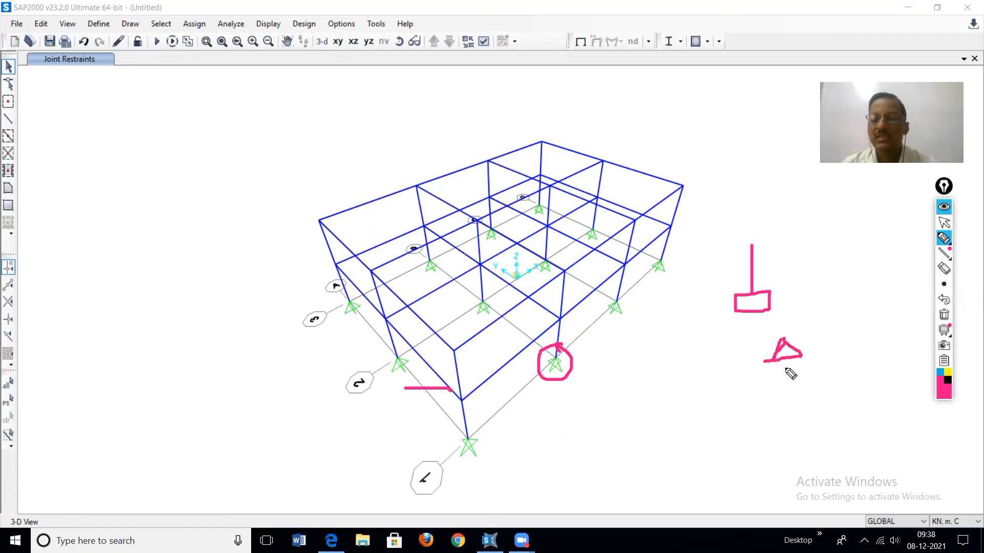